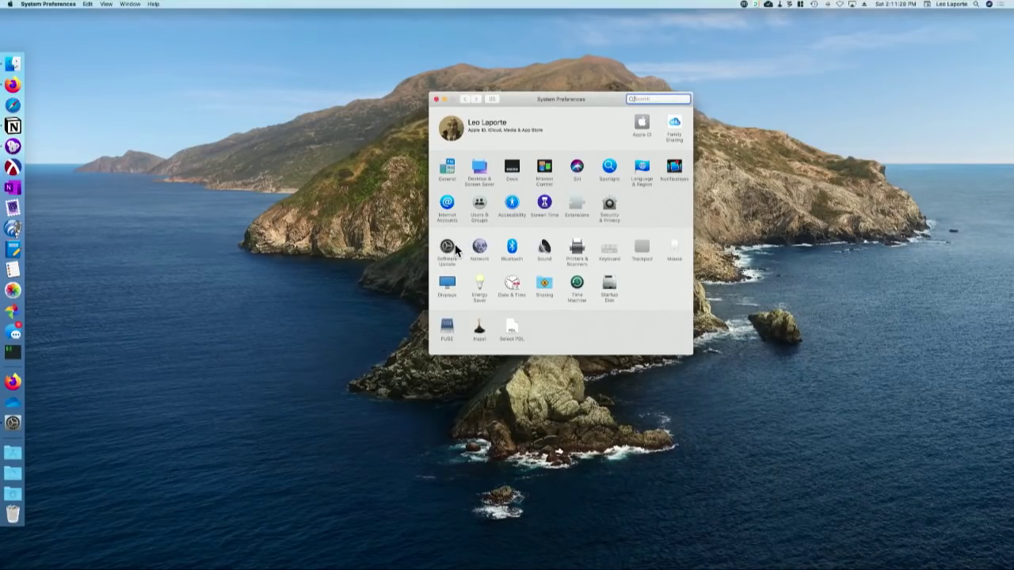
Review the advanced automatic update options in Software Update without changing them
{"action": "left_click", "coordinate": [447, 250]}
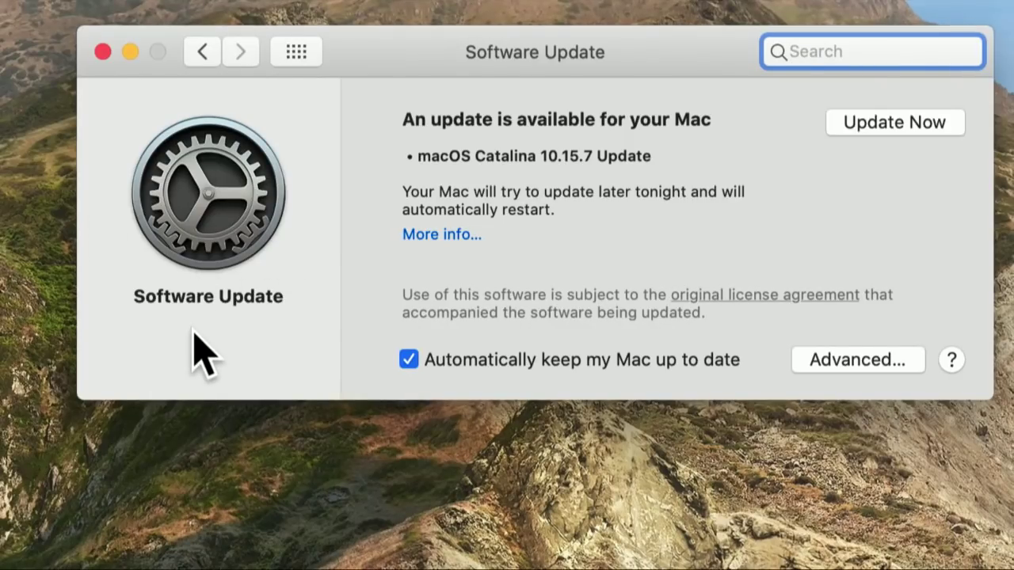
{"action": "left_click", "coordinate": [841, 363]}
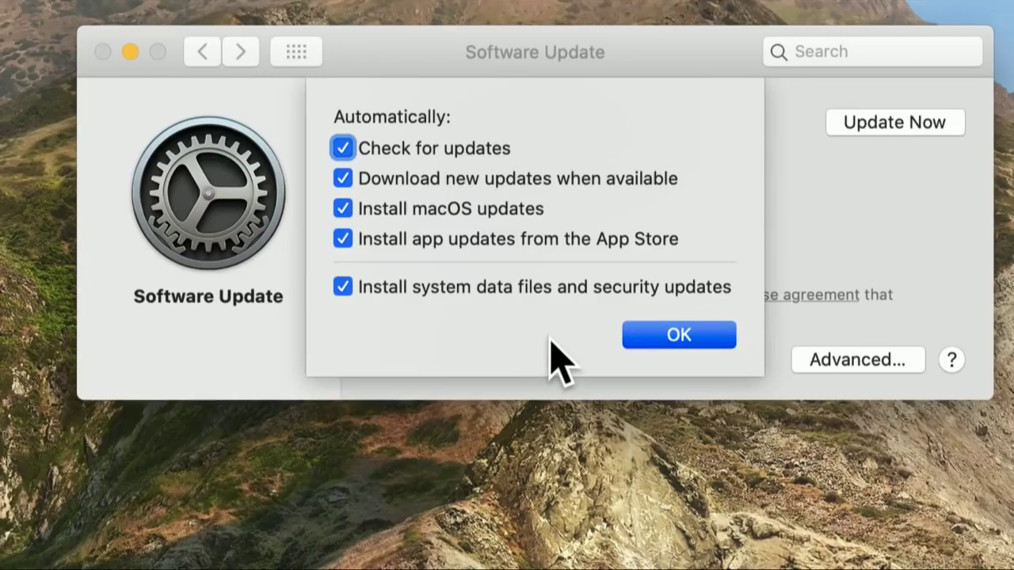
{"action": "left_click", "coordinate": [635, 333]}
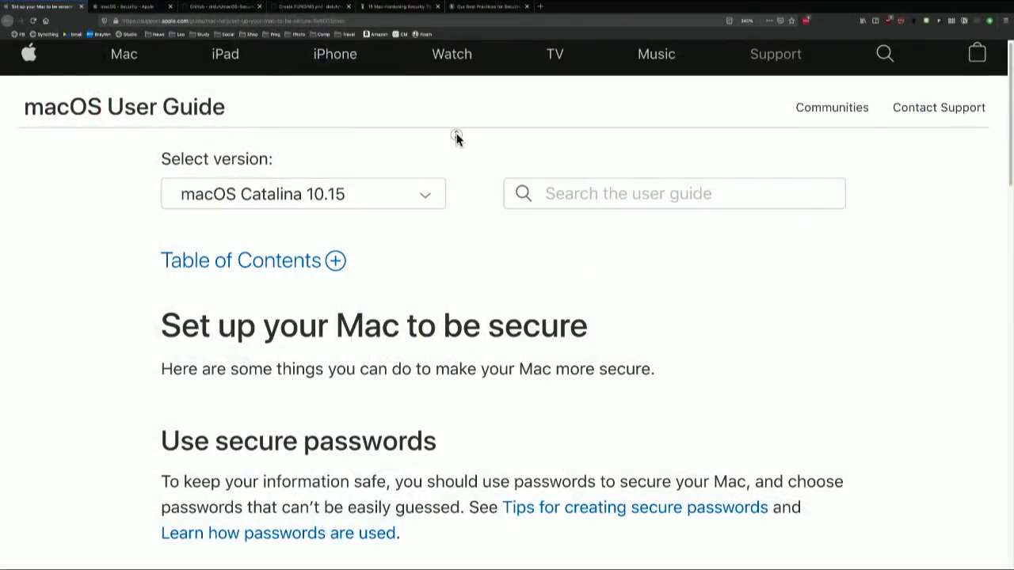
Switch to the browser and check which macOS versions Apple's "Set up your Mac to be secure" guide offers, keeping macOS Catalina 10.15
{"action": "key", "text": "End"}
{"action": "key", "text": "Home"}
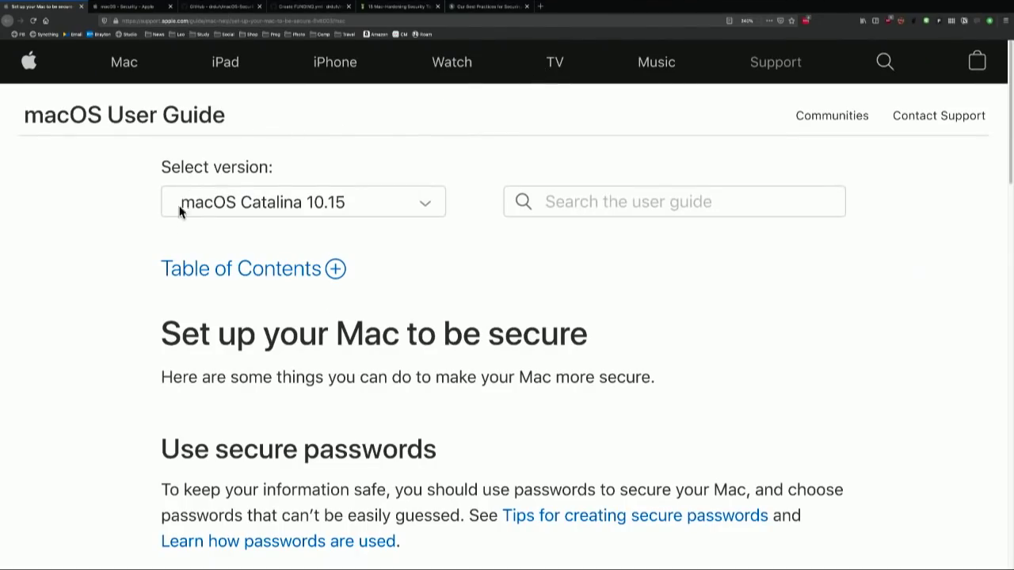
{"action": "left_click", "coordinate": [316, 200]}
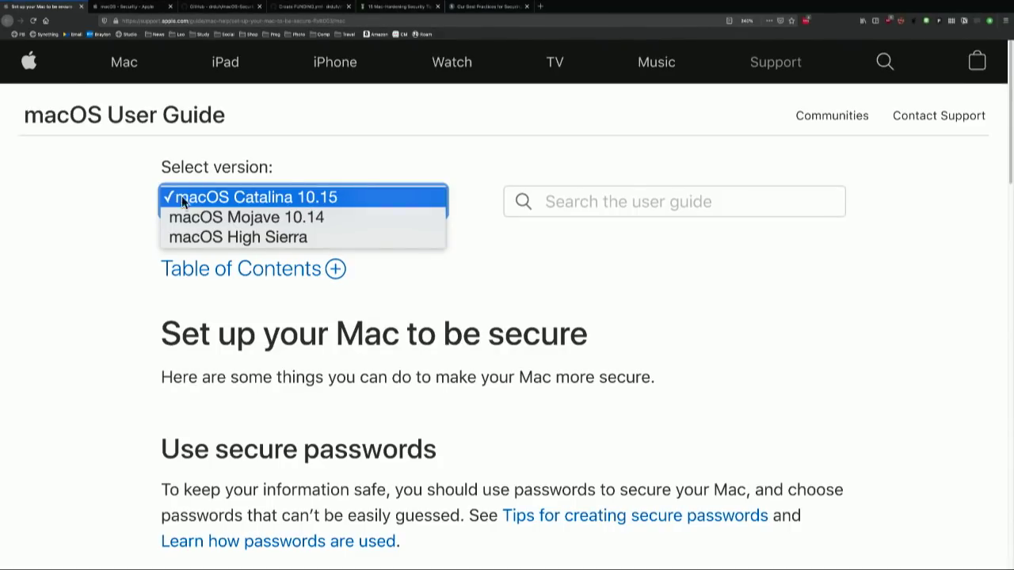
{"action": "left_click", "coordinate": [95, 201]}
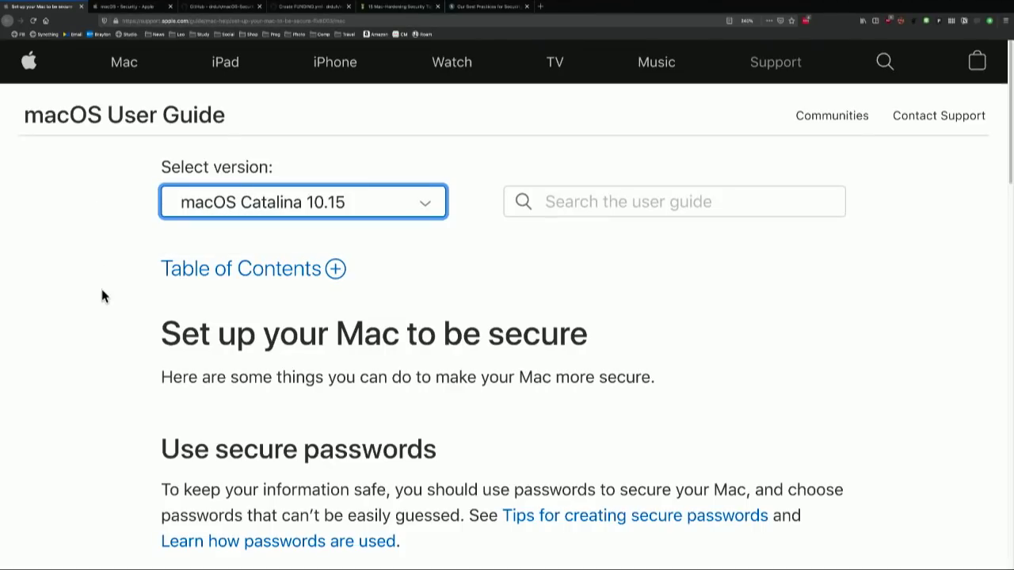
Read the guide's advice on secure passwords, requiring users to log in and securing the Mac when it's idle
{"action": "scroll", "coordinate": [101, 293], "scroll_direction": "down", "scroll_amount": 5}
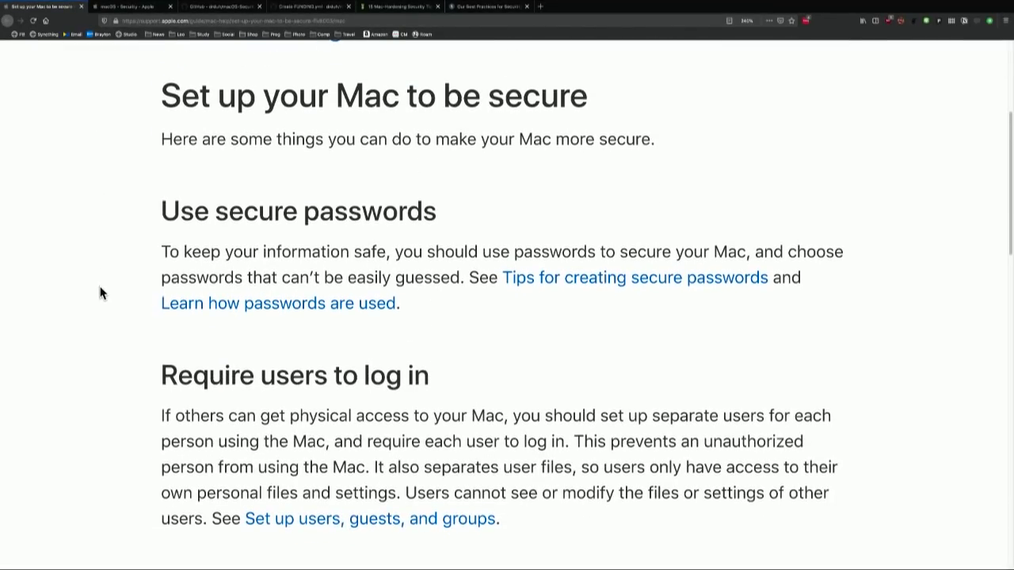
{"action": "scroll", "coordinate": [102, 294], "scroll_direction": "down", "scroll_amount": 2}
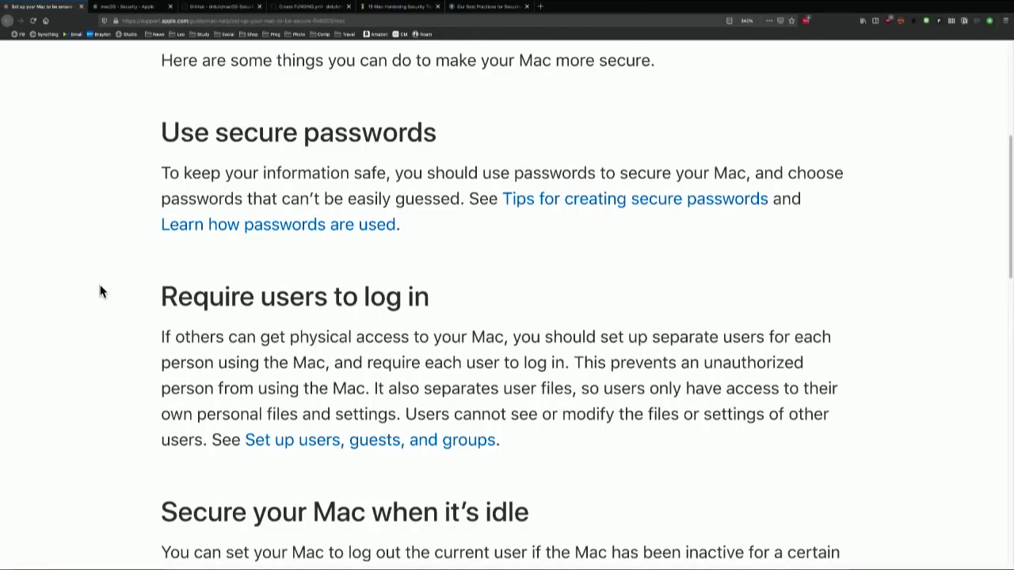
{"action": "scroll", "coordinate": [101, 291], "scroll_direction": "down", "scroll_amount": 1}
{"action": "scroll", "coordinate": [100, 291], "scroll_direction": "down", "scroll_amount": 2}
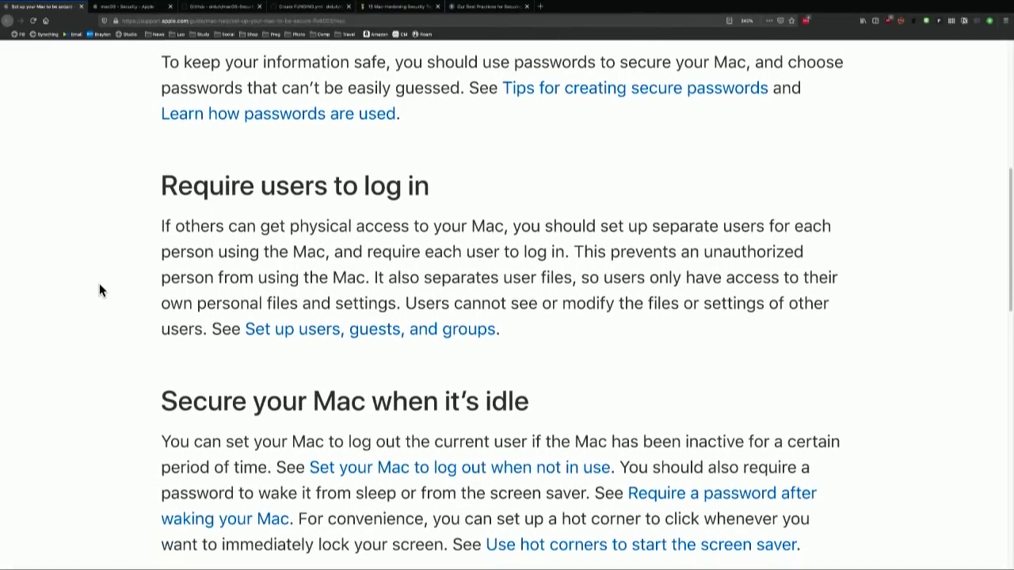
{"action": "scroll", "coordinate": [100, 285], "scroll_direction": "down", "scroll_amount": 1}
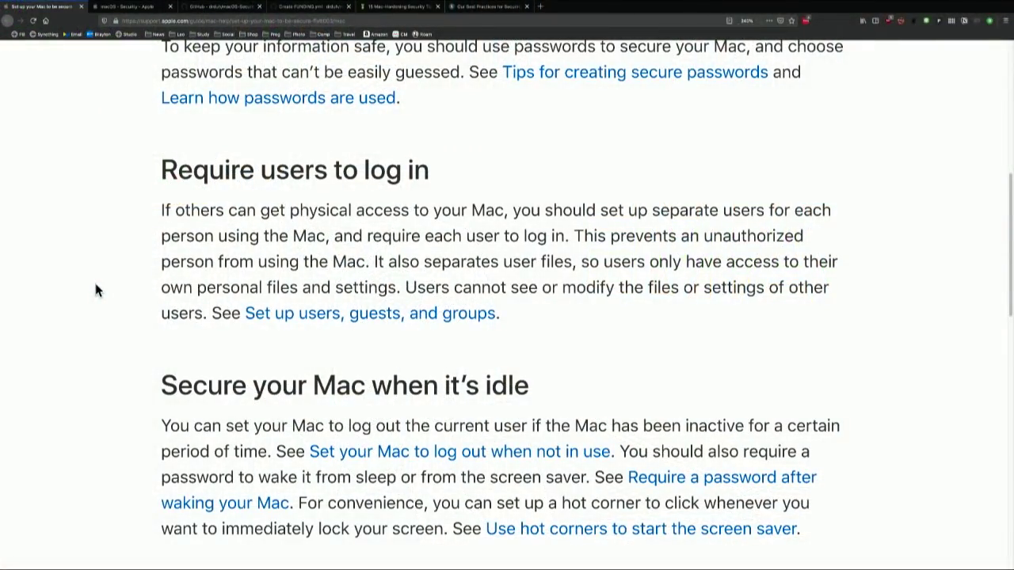
{"action": "scroll", "coordinate": [163, 256], "scroll_direction": "down", "scroll_amount": 5}
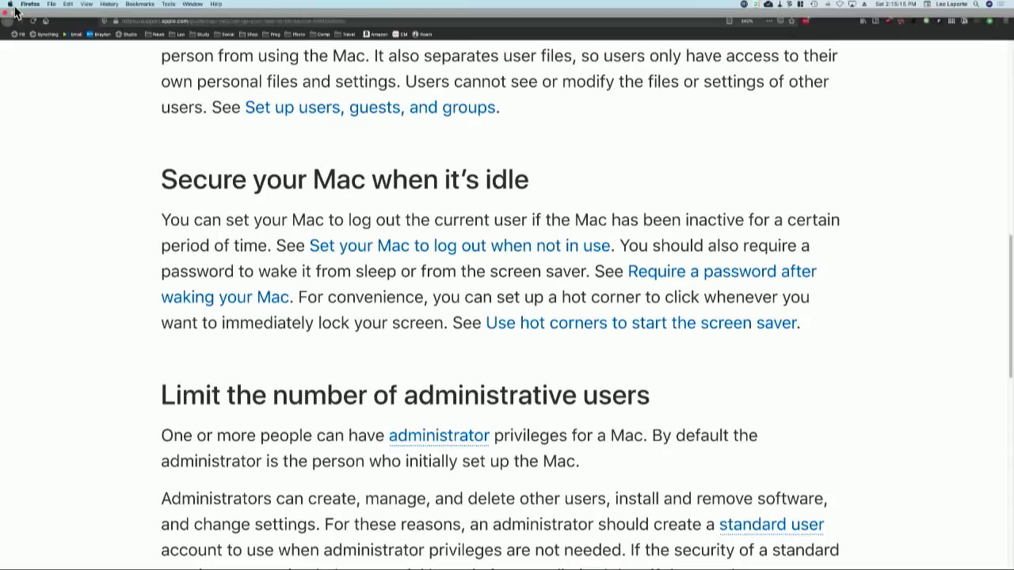
Switch to System Preferences and view the General settings of Security & Privacy, including the password requirement after sleep
{"action": "left_click", "coordinate": [10, 4]}
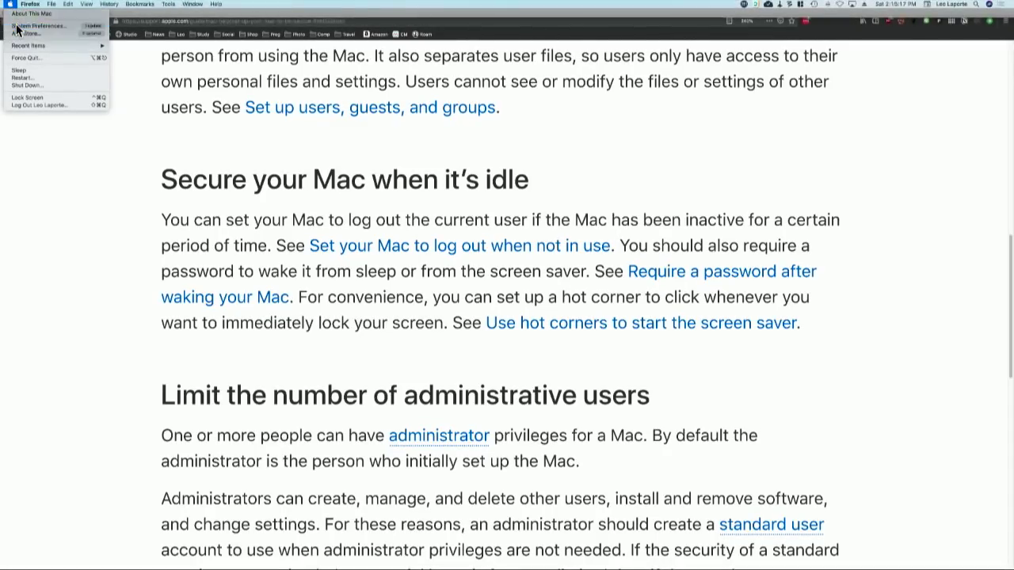
{"action": "left_click", "coordinate": [113, 64]}
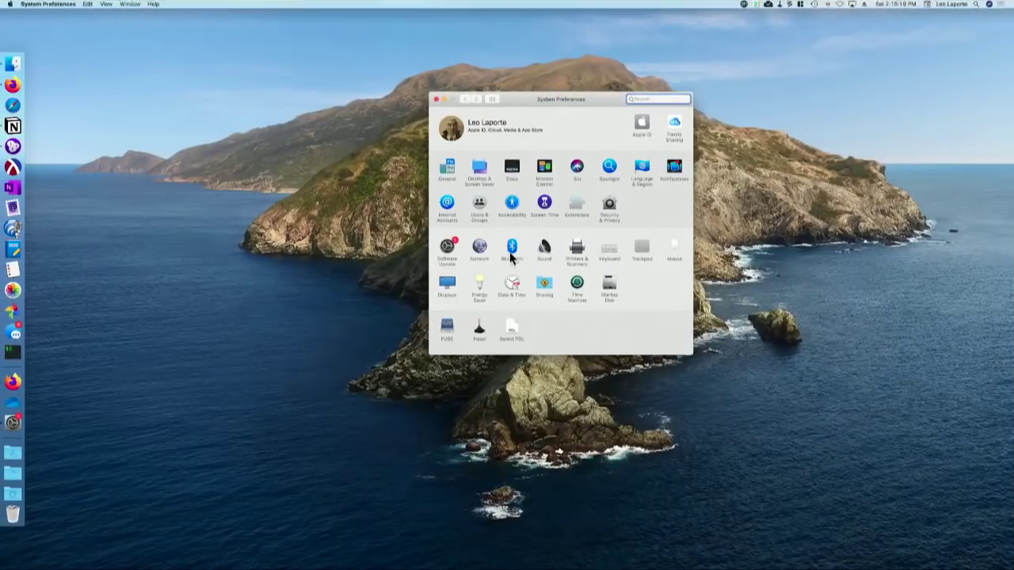
{"action": "left_click", "coordinate": [609, 205]}
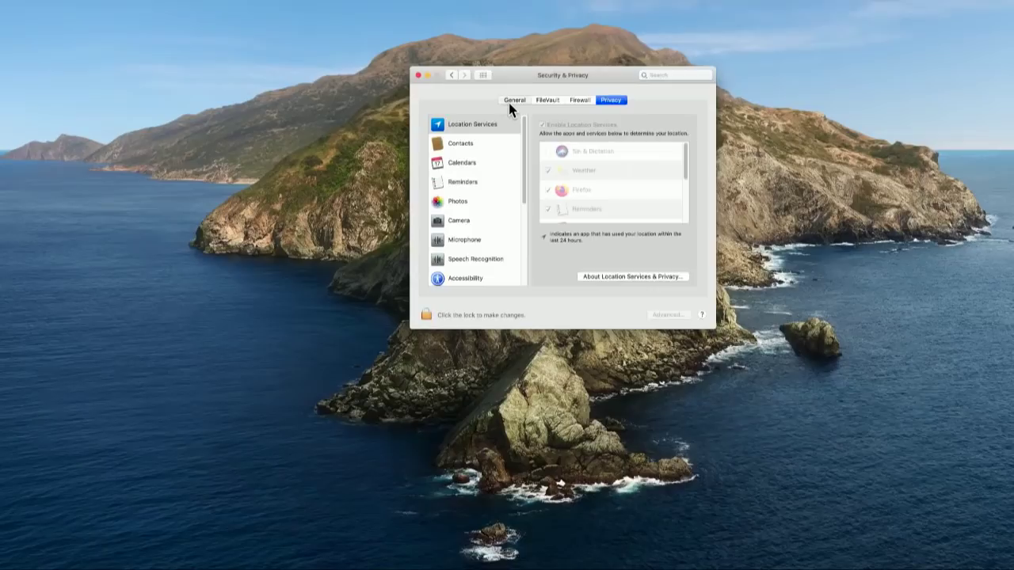
{"action": "left_click", "coordinate": [514, 100]}
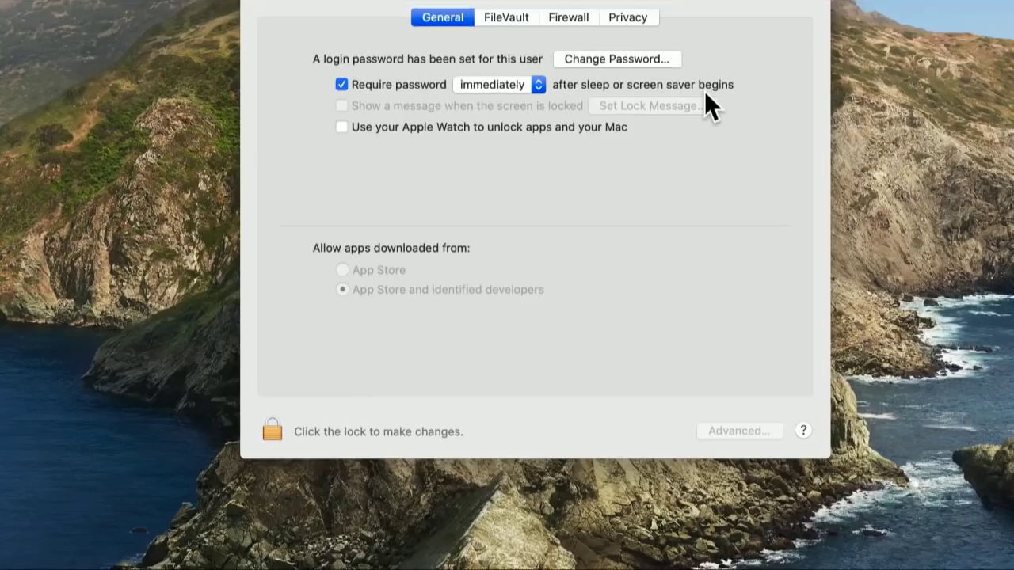
Try to enable Apple Watch unlocking for apps and the Mac, turning on Wi-Fi and Bluetooth but cancelling the Apple account setup
{"action": "left_click", "coordinate": [344, 130]}
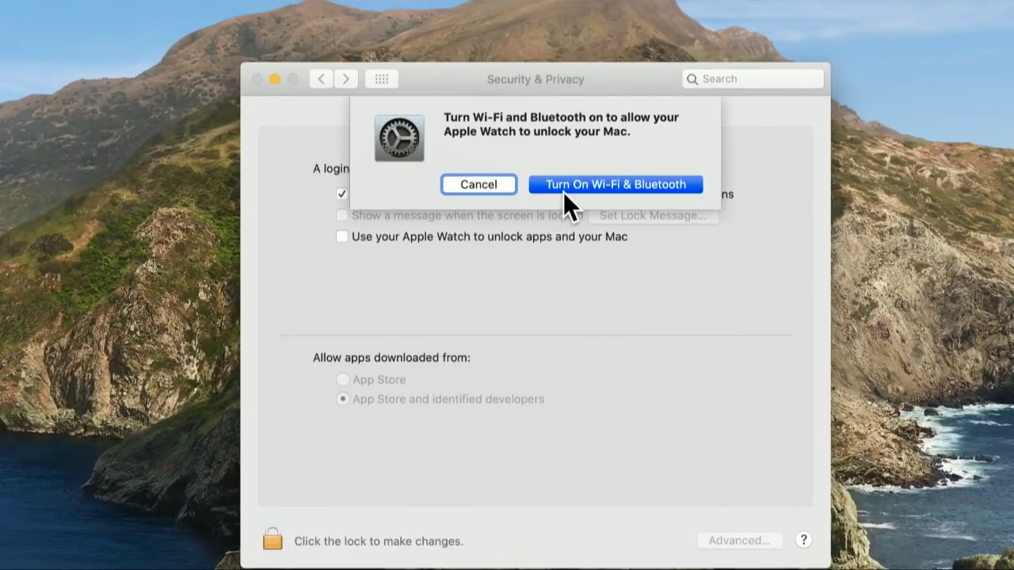
{"action": "left_click", "coordinate": [564, 187]}
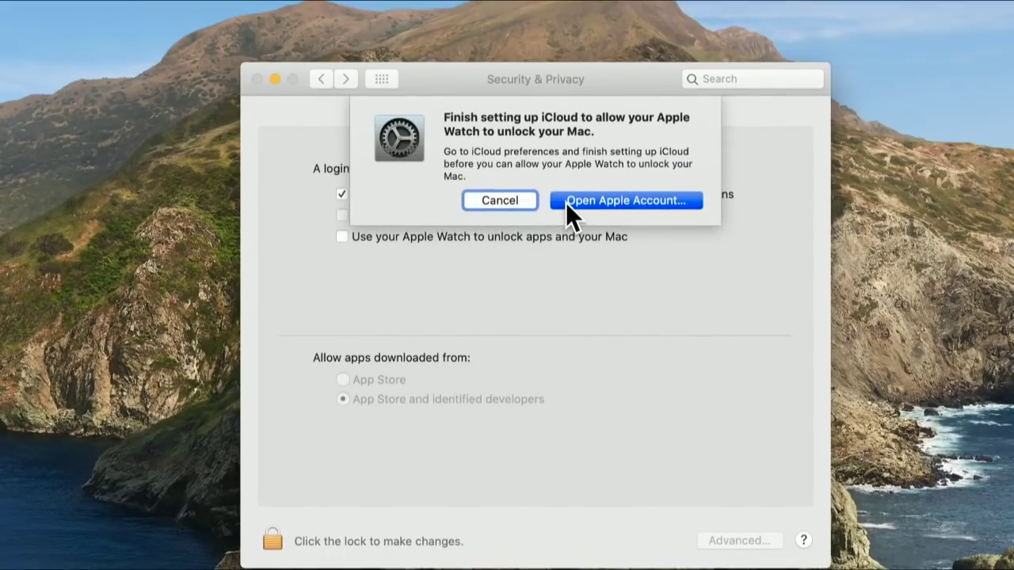
{"action": "left_click", "coordinate": [492, 206]}
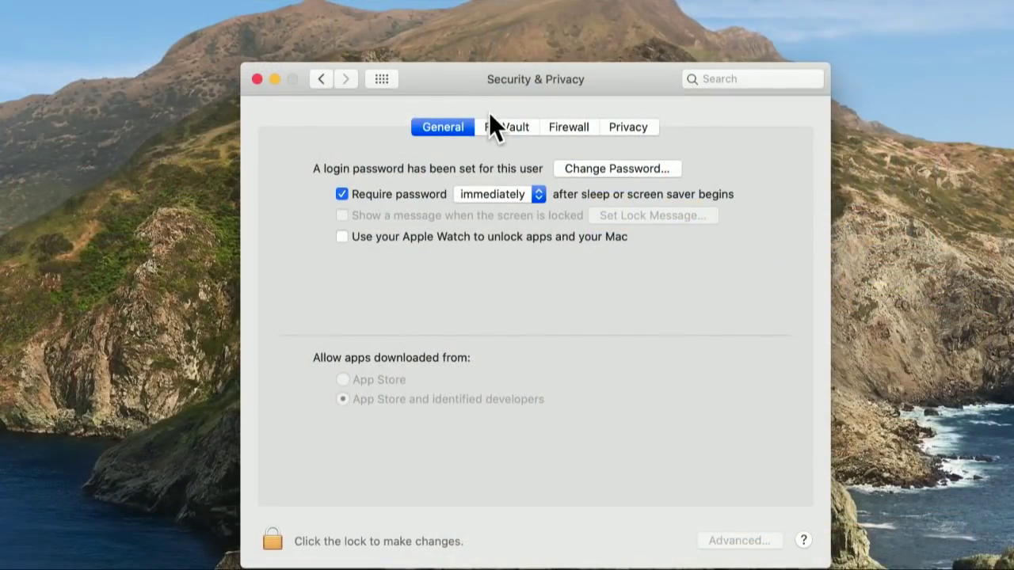
Assign Lock Screen to the bottom-left hot corner in the screen saver preferences and trigger that corner to lock the Mac
{"action": "left_click_drag", "start_coordinate": [498, 84], "coordinate": [487, 61]}
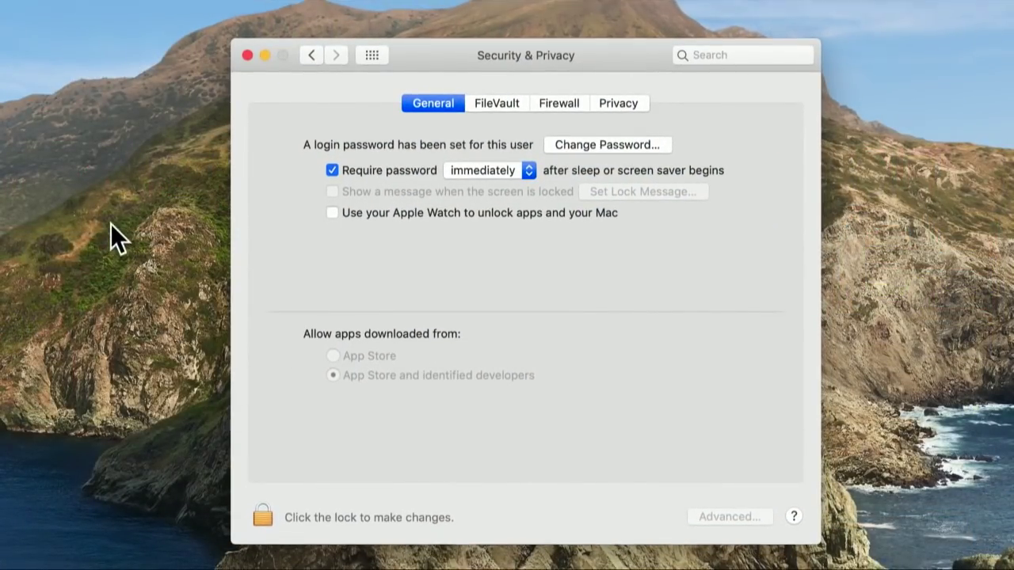
{"action": "left_click", "coordinate": [374, 55]}
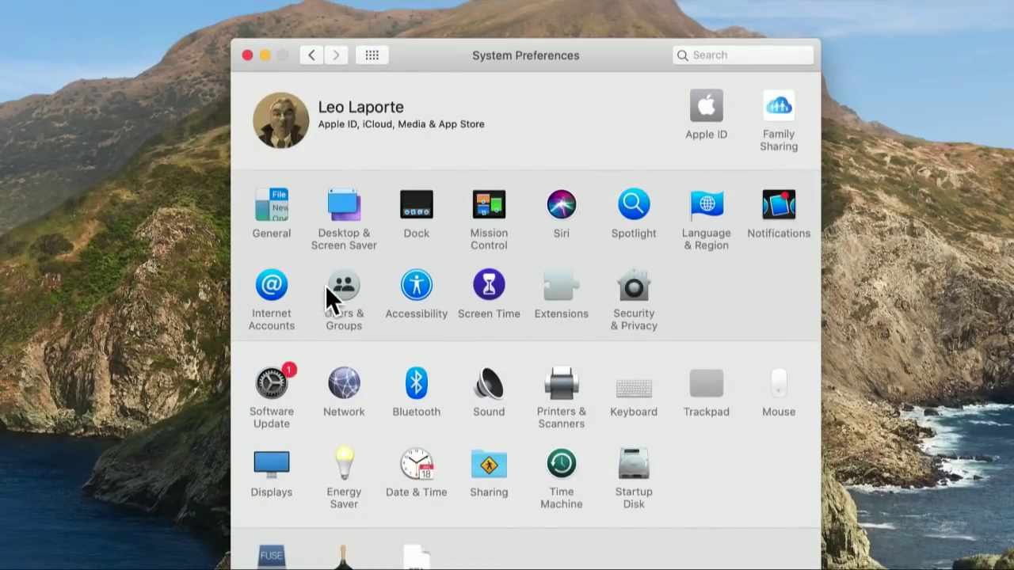
{"action": "left_click", "coordinate": [336, 202]}
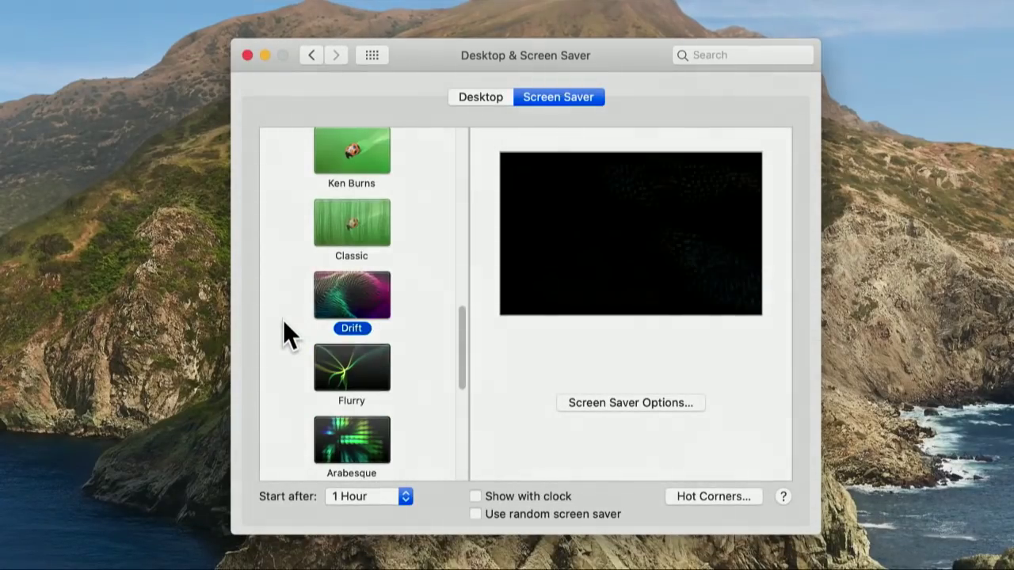
{"action": "scroll", "coordinate": [346, 321], "scroll_direction": "down", "scroll_amount": 1}
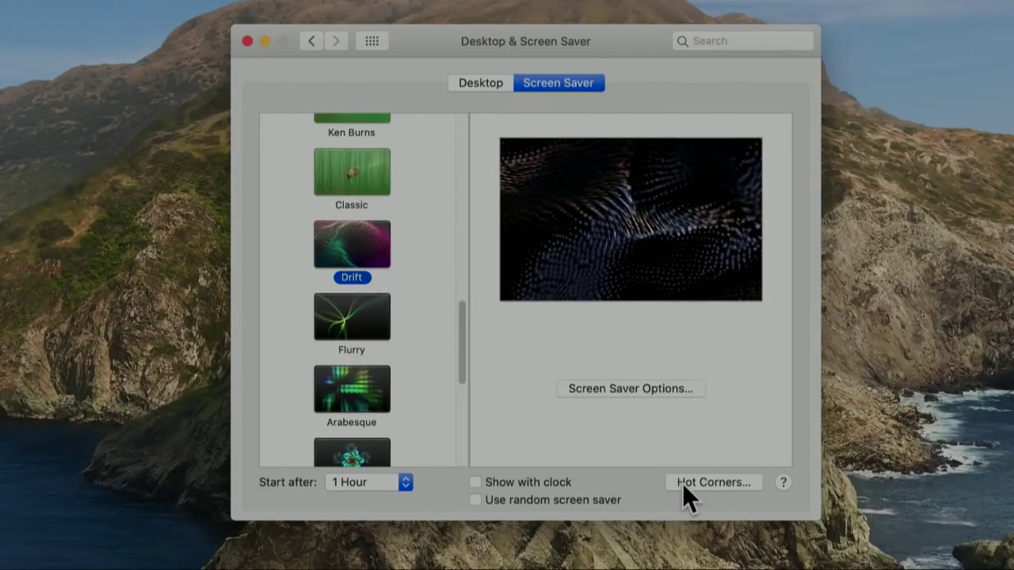
{"action": "left_click", "coordinate": [682, 483]}
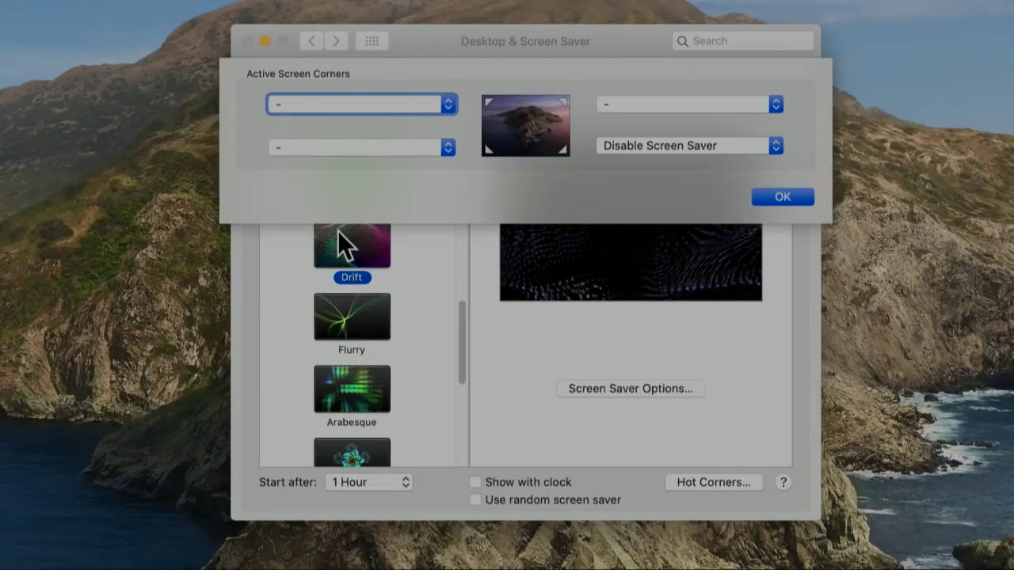
{"action": "left_click", "coordinate": [413, 147]}
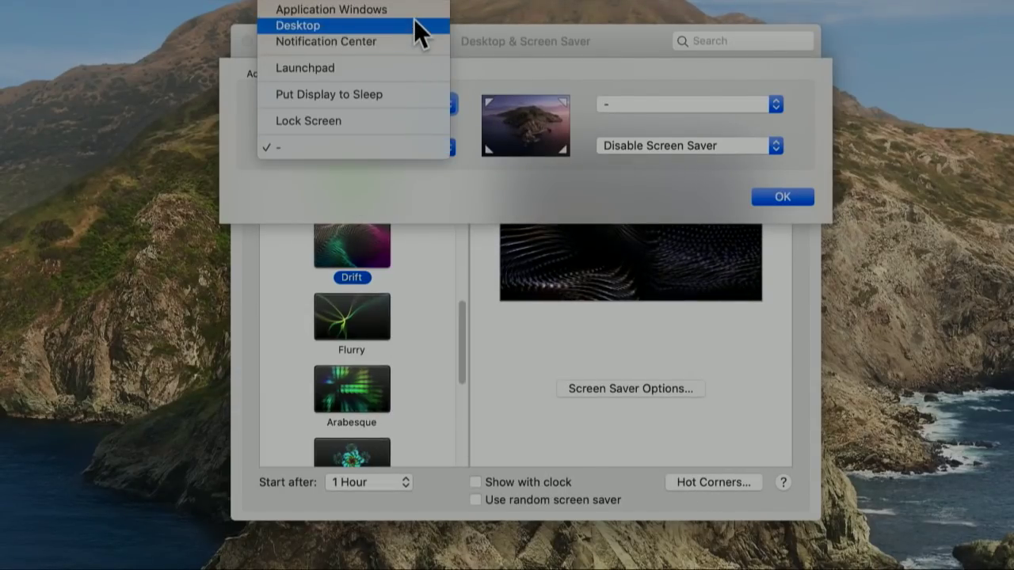
{"action": "left_click", "coordinate": [360, 112]}
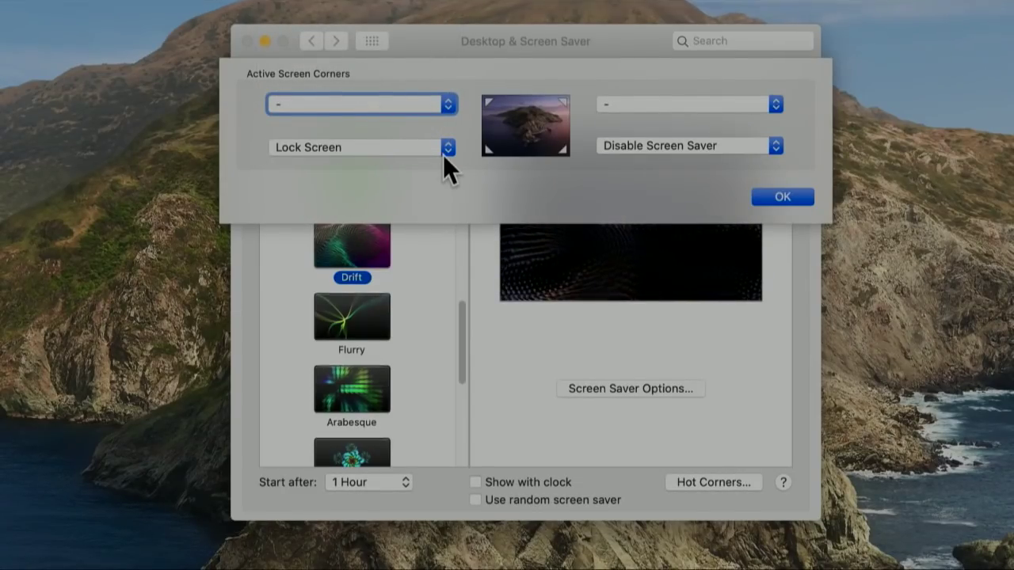
{"action": "left_click", "coordinate": [760, 197]}
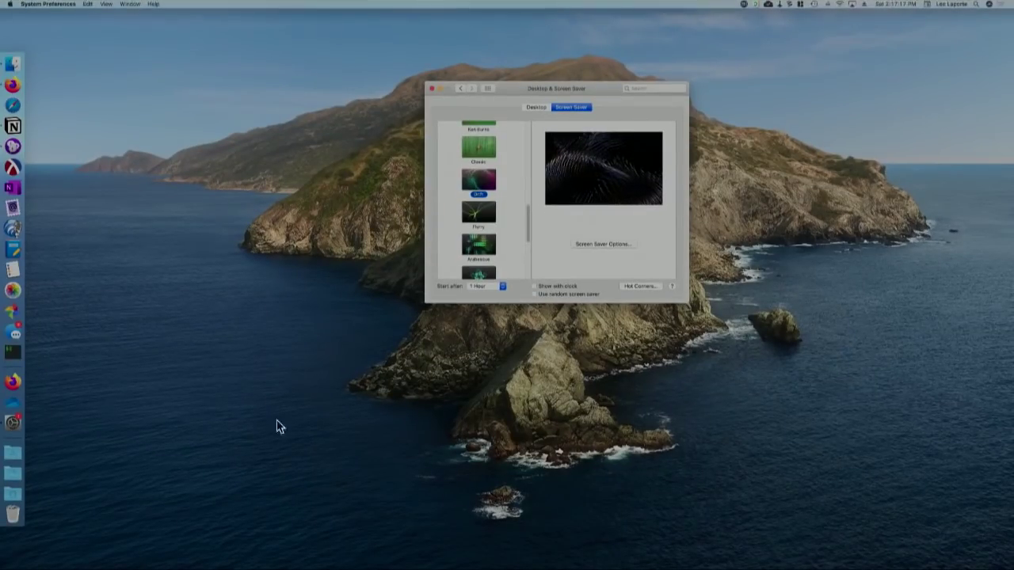
{"action": "mouse_move", "coordinate": [0, 569]}
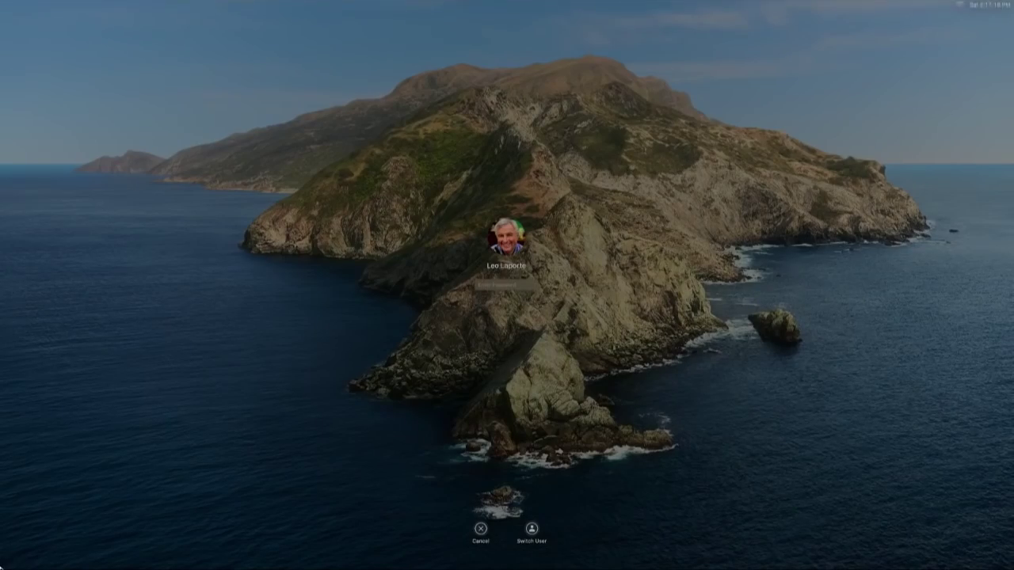
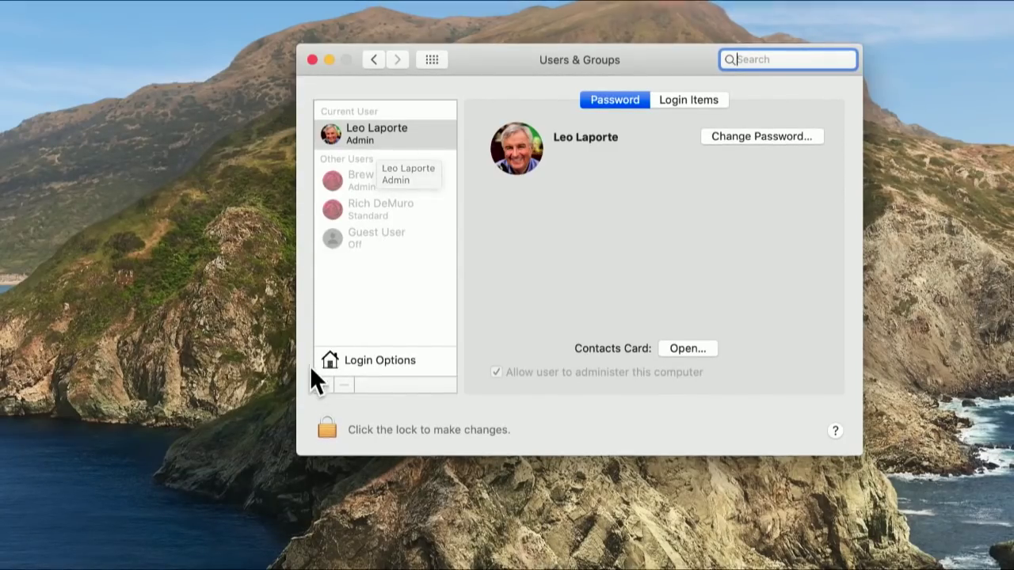
Unlock the Users & Groups preferences for changes by entering the administrator's account password
{"action": "left_click", "coordinate": [323, 430]}
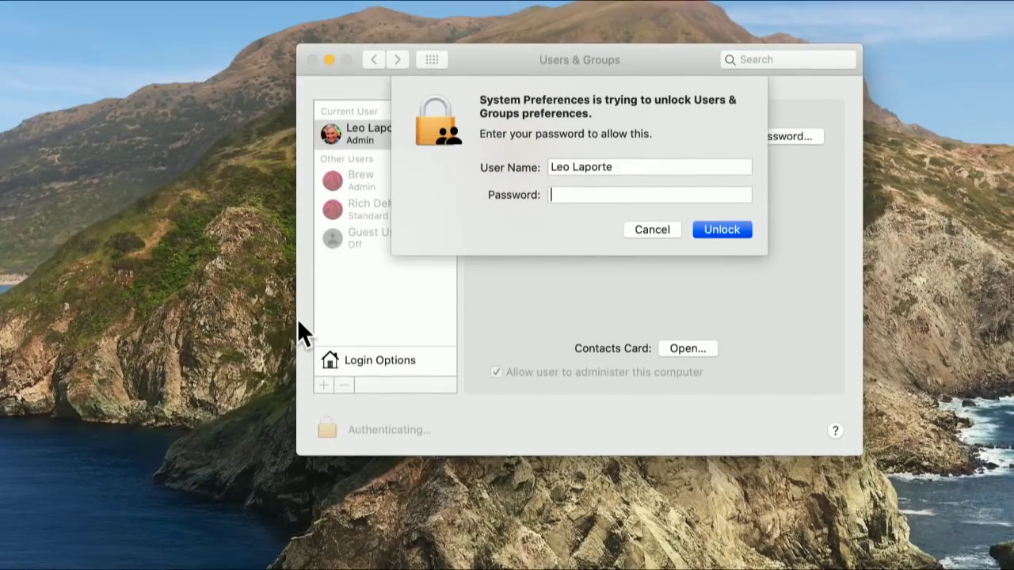
{"action": "left_click", "coordinate": [624, 228]}
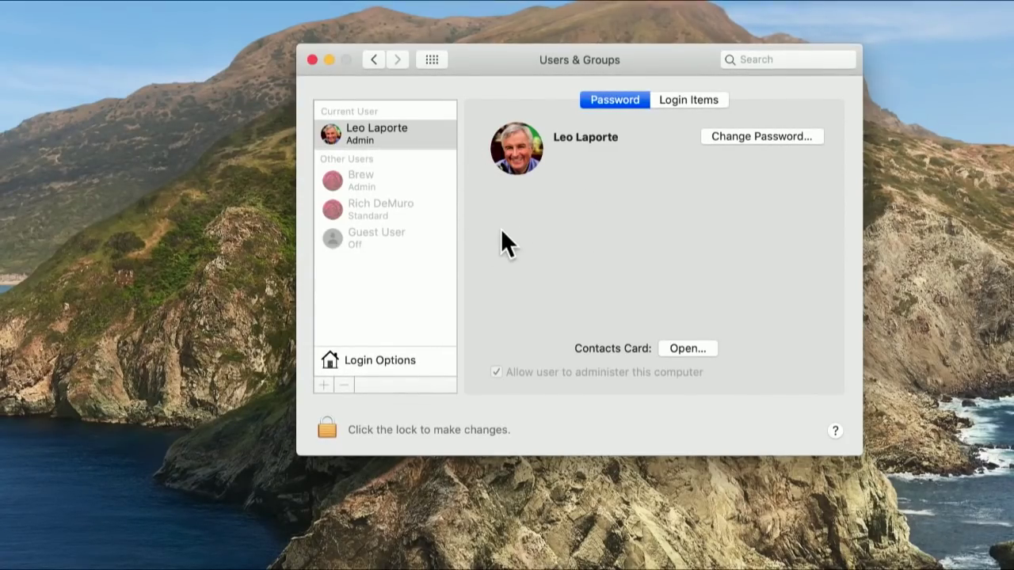
{"action": "left_click", "coordinate": [322, 434]}
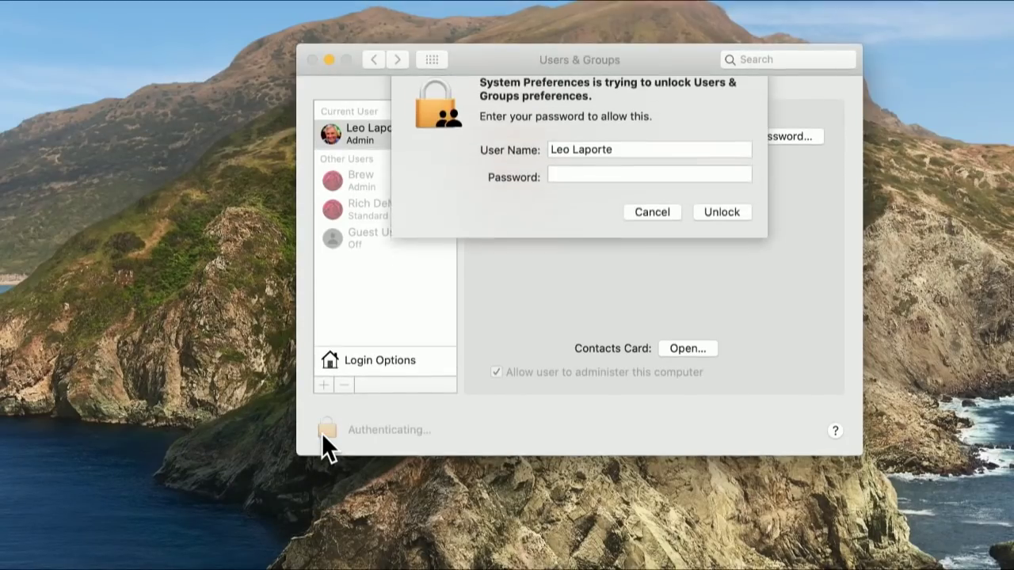
{"action": "type", "text": "•••••••••••••"}
{"action": "key", "text": "Return"}
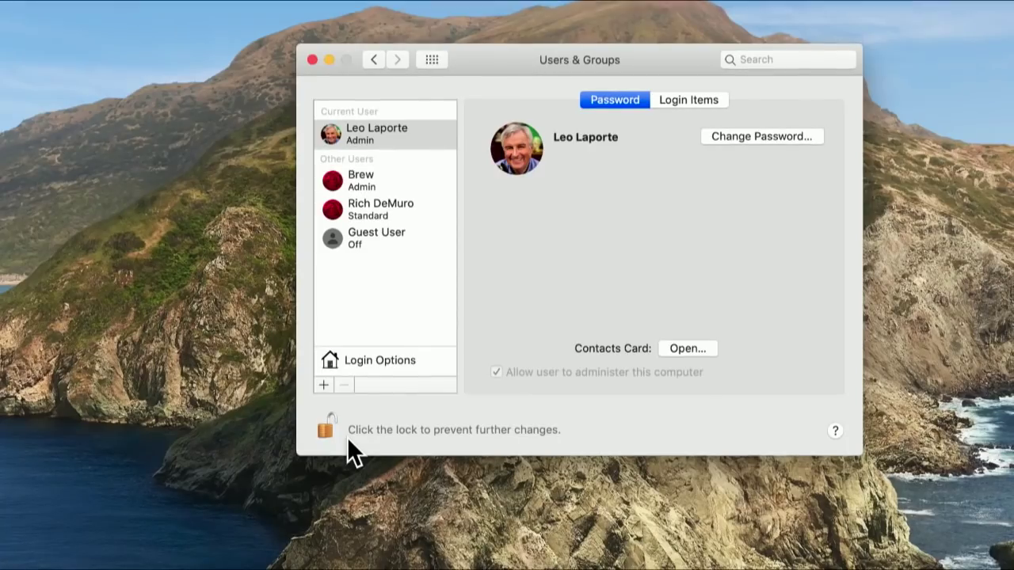
Compare the settings of the current administrator account with those of the other user's standard account
{"action": "left_click", "coordinate": [395, 136]}
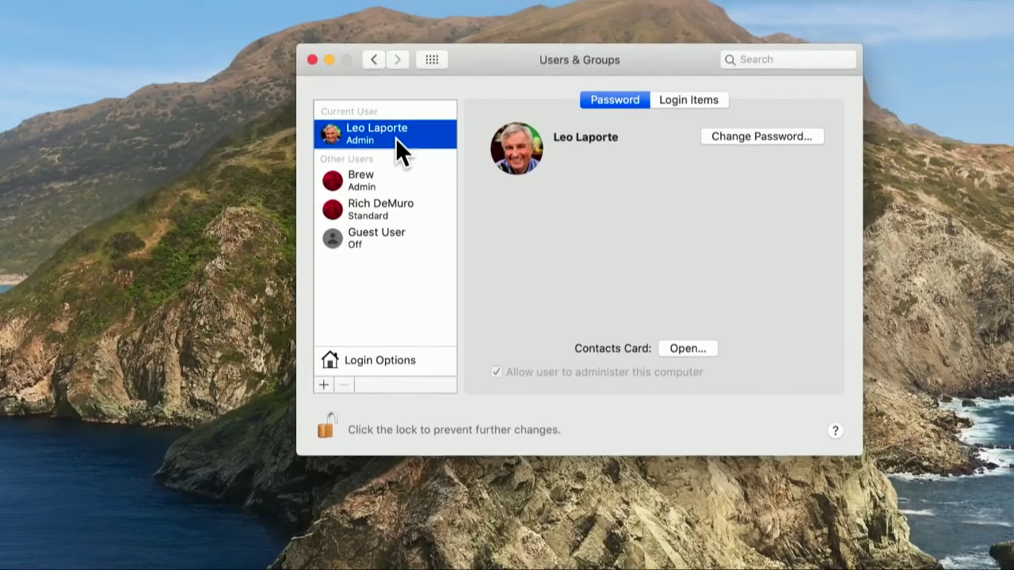
{"action": "left_click", "coordinate": [378, 210]}
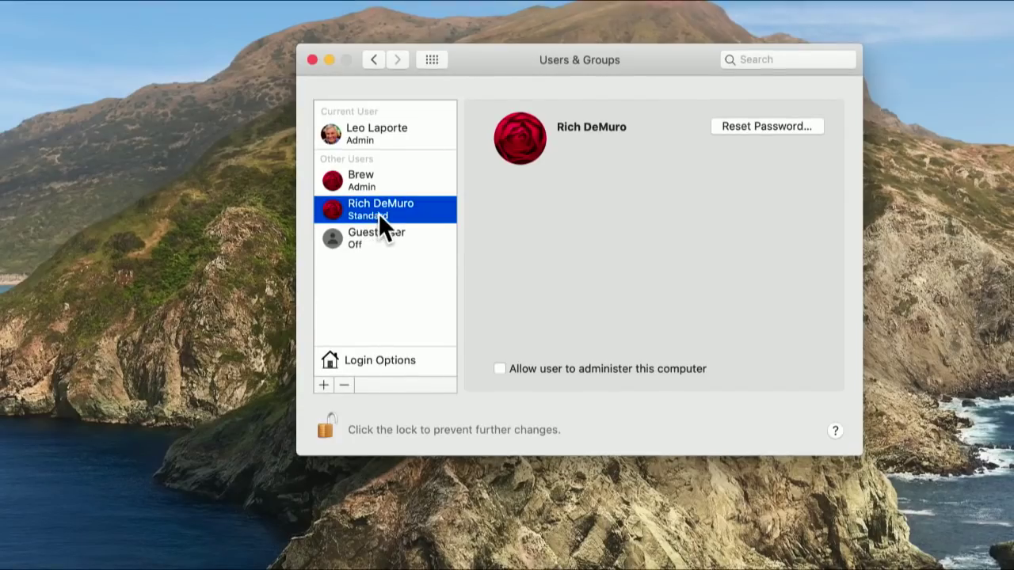
{"action": "left_click", "coordinate": [389, 133]}
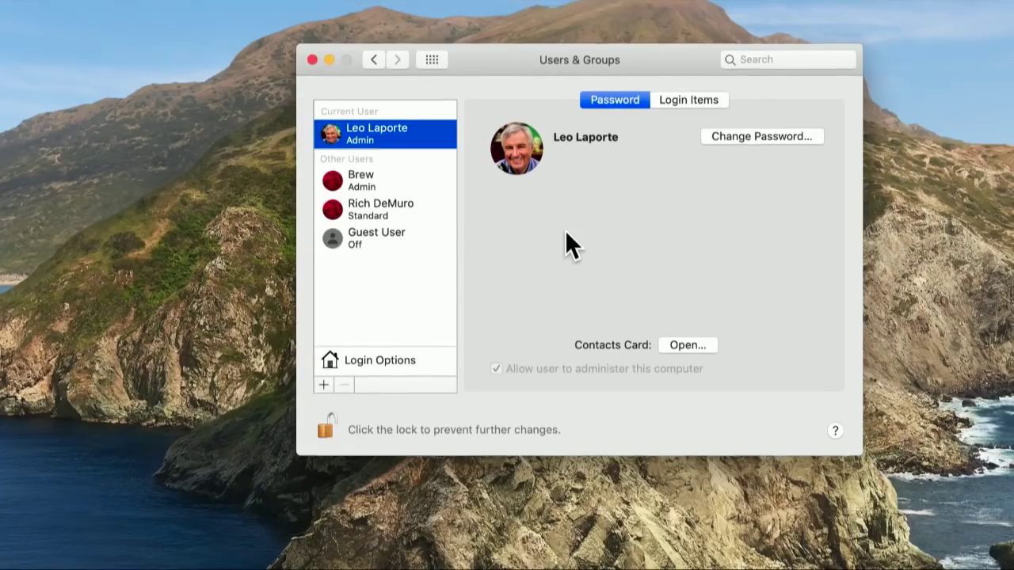
Examine the account types offered when adding a new user, and dismiss the form without creating an account
{"action": "left_click", "coordinate": [323, 385]}
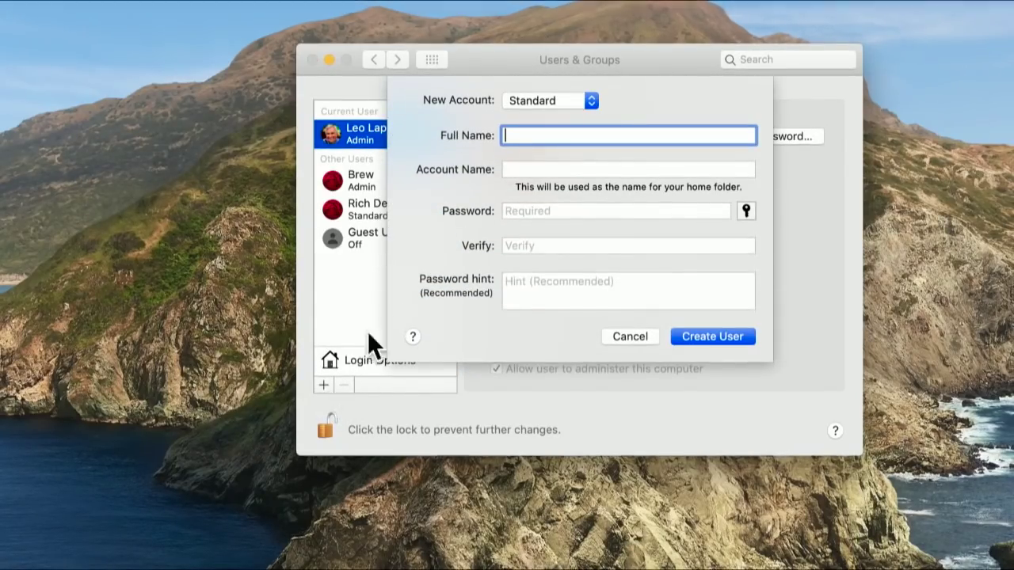
{"action": "left_click", "coordinate": [556, 101]}
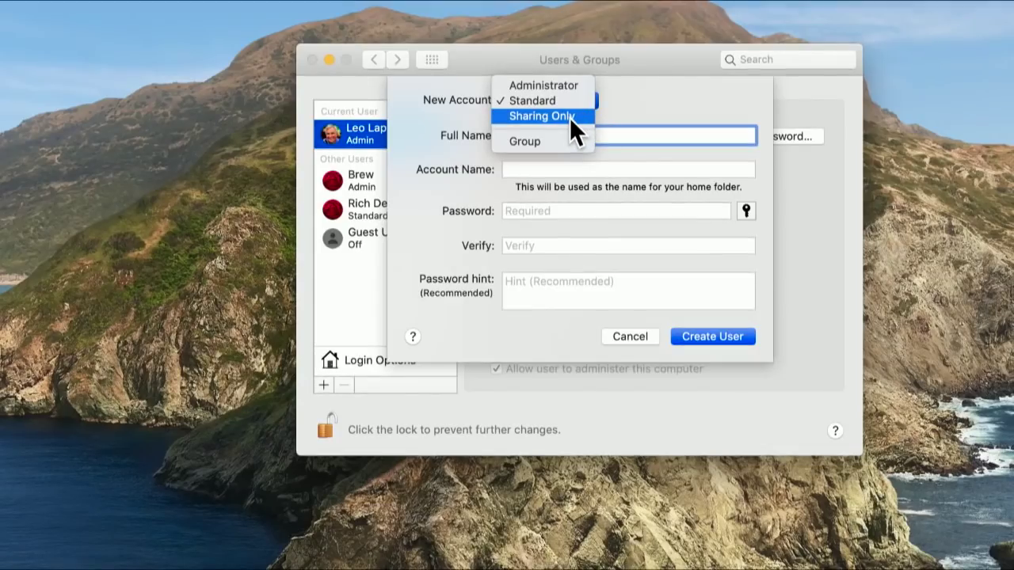
{"action": "left_click", "coordinate": [642, 108]}
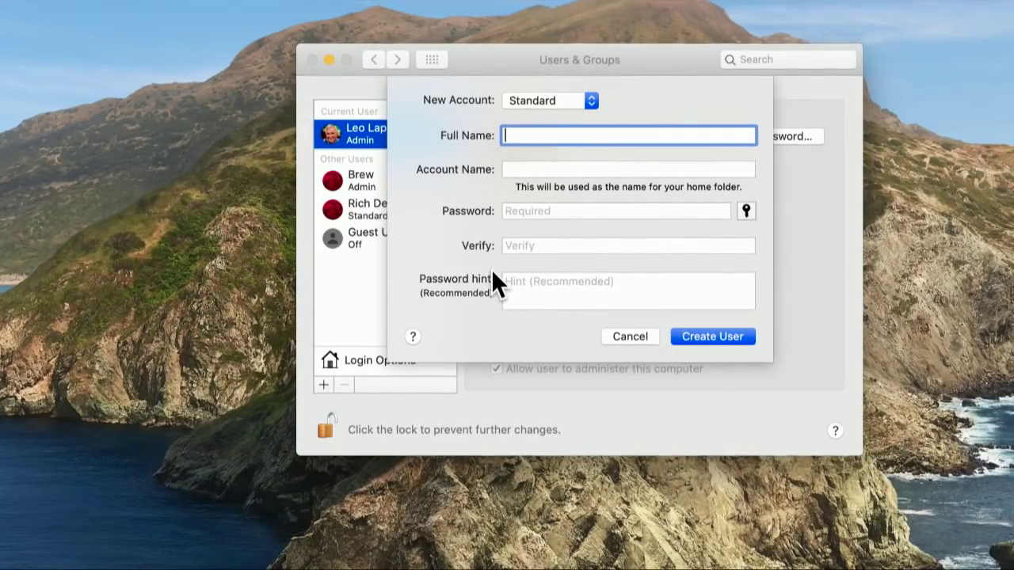
{"action": "left_click", "coordinate": [617, 336]}
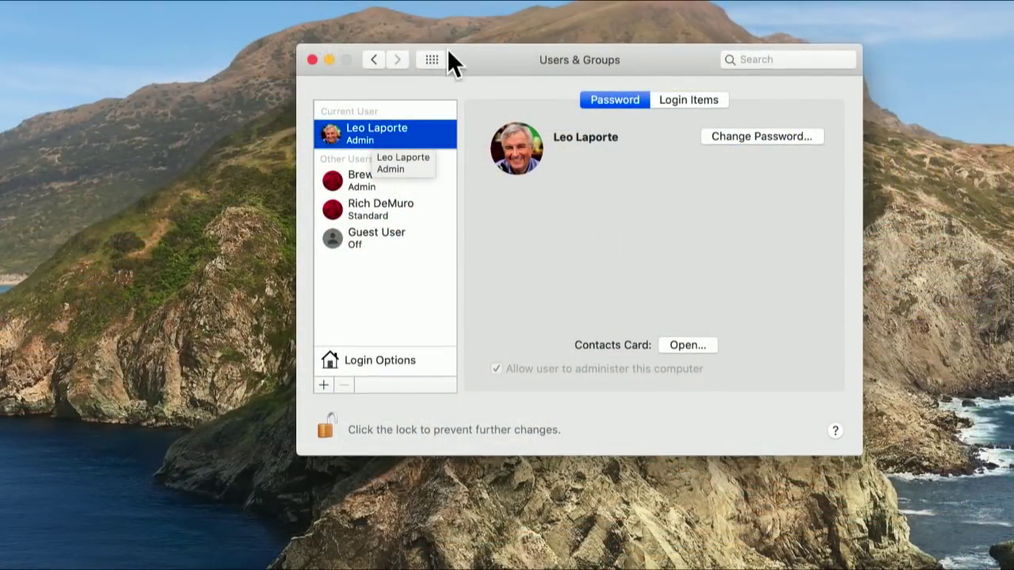
Check the General, FileVault and Firewall settings in the Security & Privacy preferences
{"action": "left_click", "coordinate": [432, 61]}
{"action": "left_click_drag", "start_coordinate": [533, 47], "coordinate": [519, 29]}
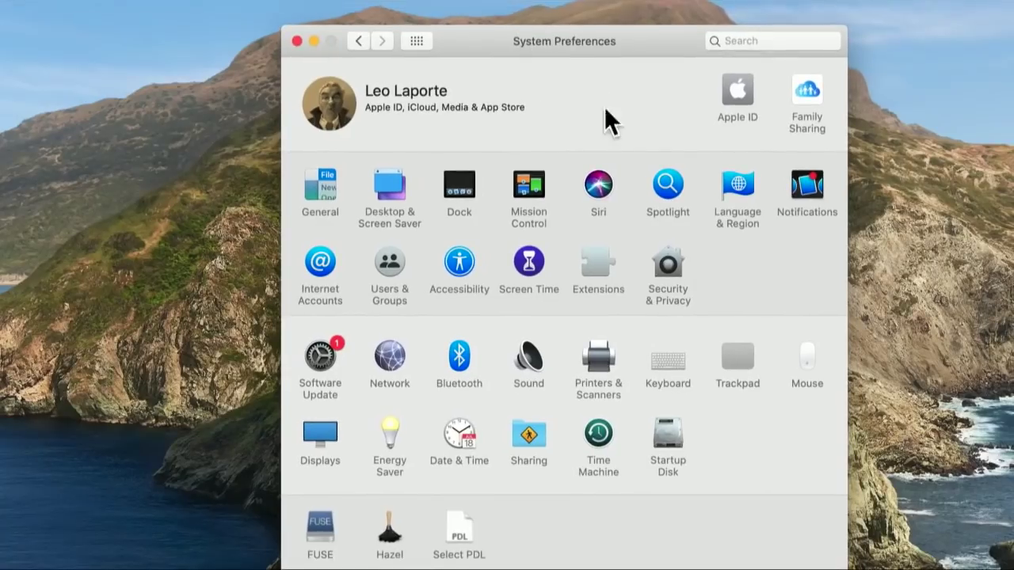
{"action": "left_click", "coordinate": [655, 271]}
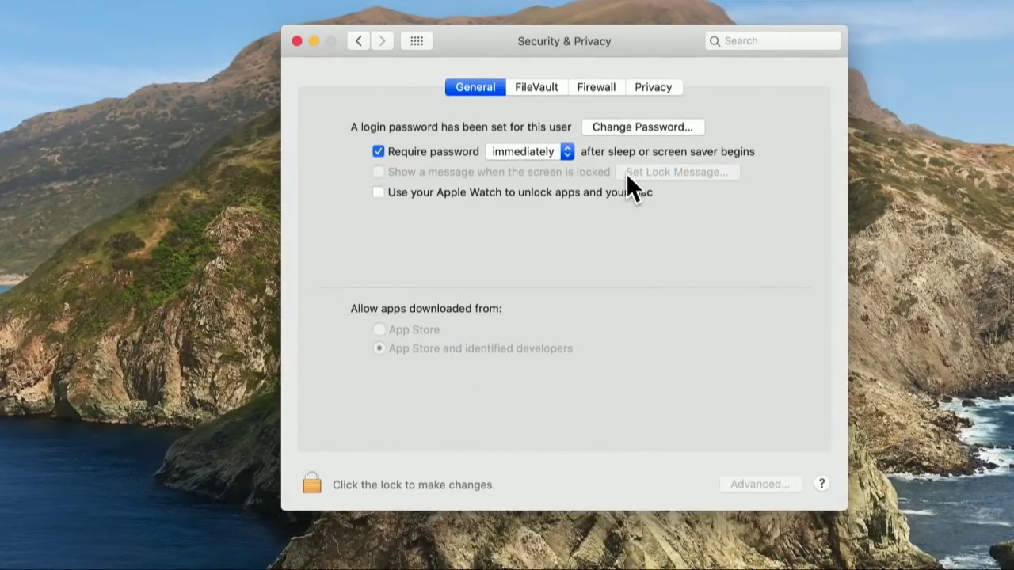
{"action": "left_click", "coordinate": [528, 89]}
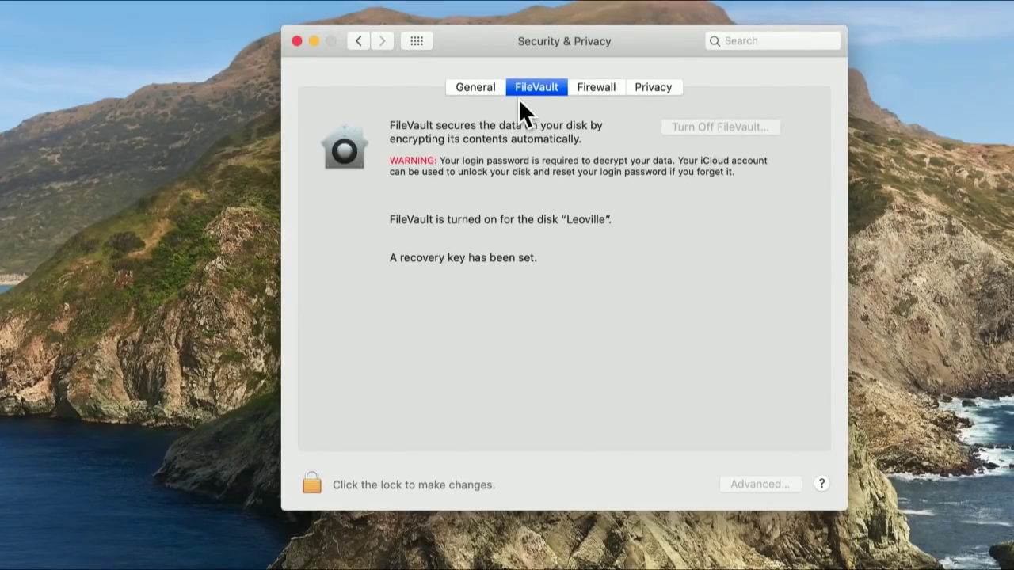
{"action": "left_click", "coordinate": [600, 87]}
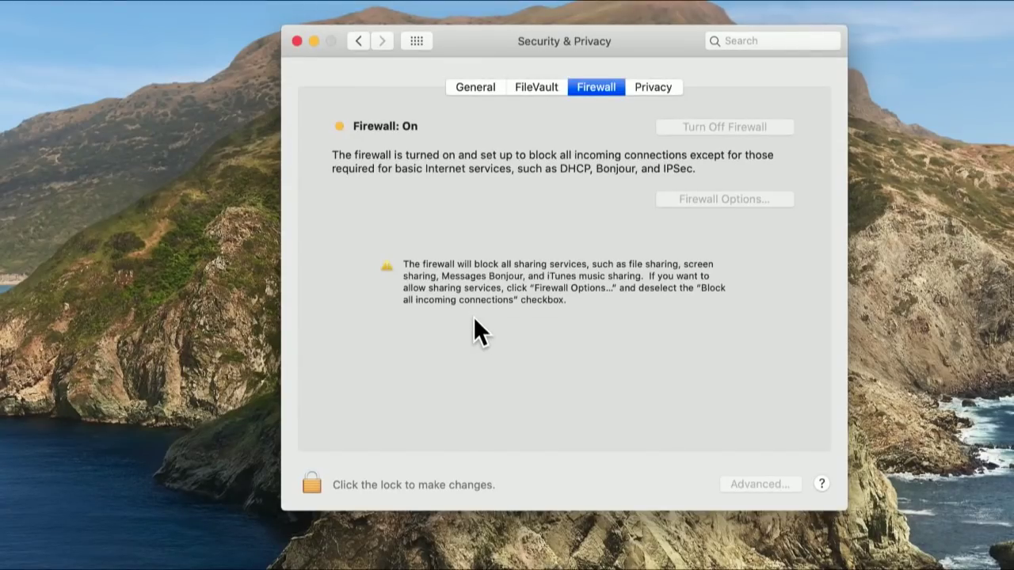
Unlock the Security & Privacy preferences for changes by entering the administrator's account password
{"action": "left_click", "coordinate": [313, 485]}
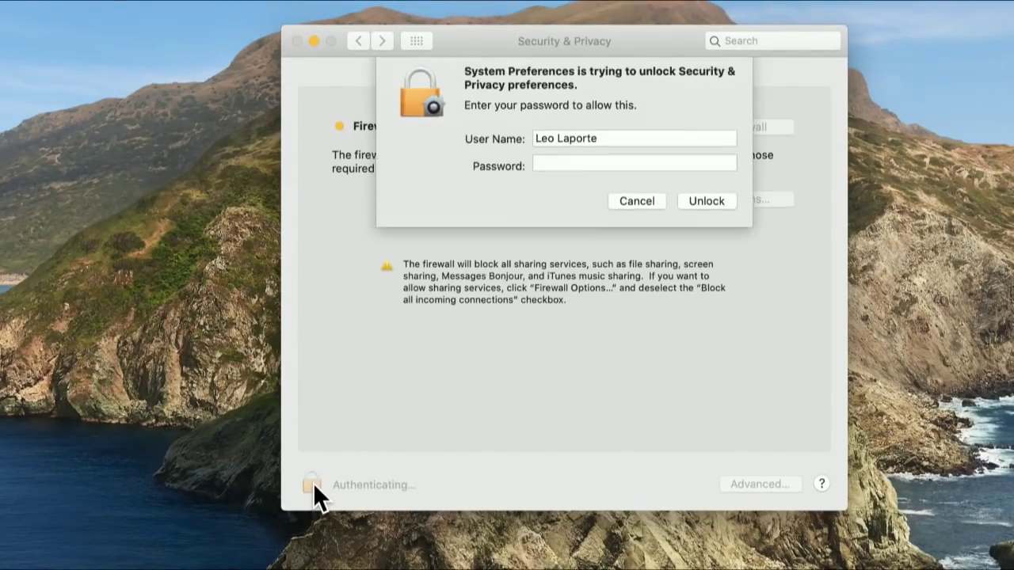
{"action": "type", "text": "•••••••••"}
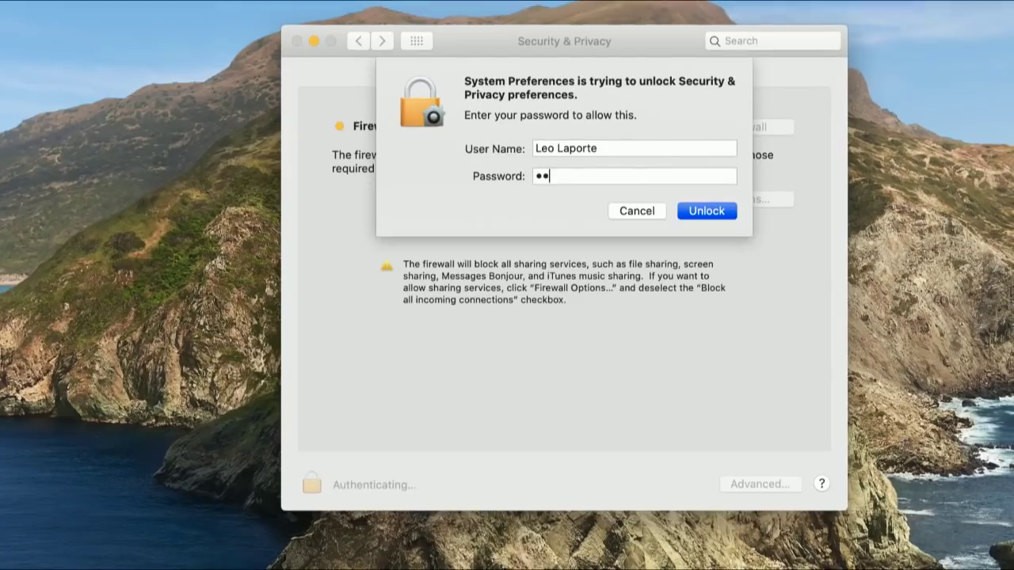
{"action": "type", "text": "•••"}
{"action": "key", "text": "Return"}
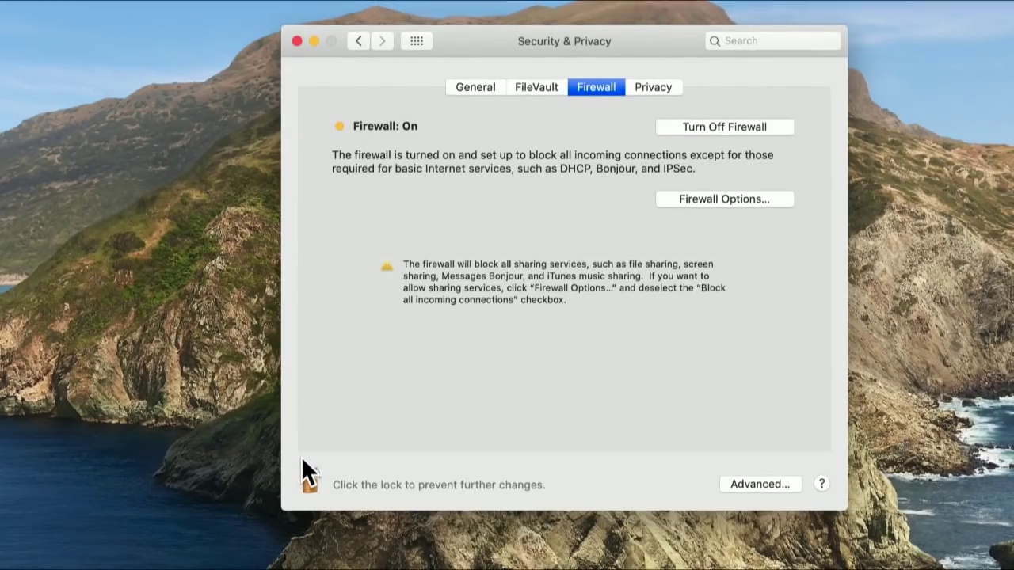
In the firewall options, disallow automatic incoming connections for built-in and downloaded signed software, enable stealth mode, and block all incoming connections
{"action": "left_click", "coordinate": [692, 203]}
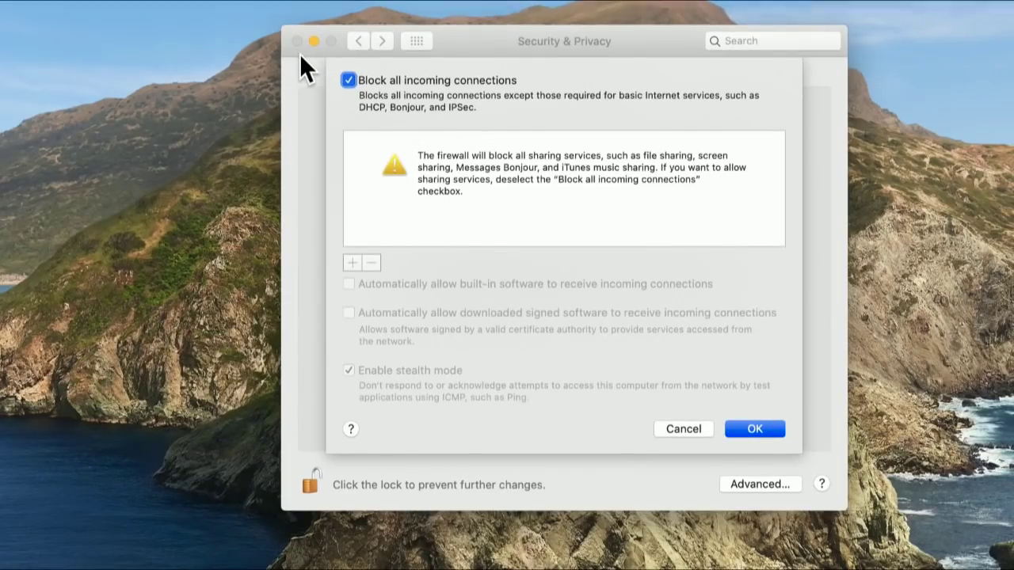
{"action": "left_click", "coordinate": [349, 78]}
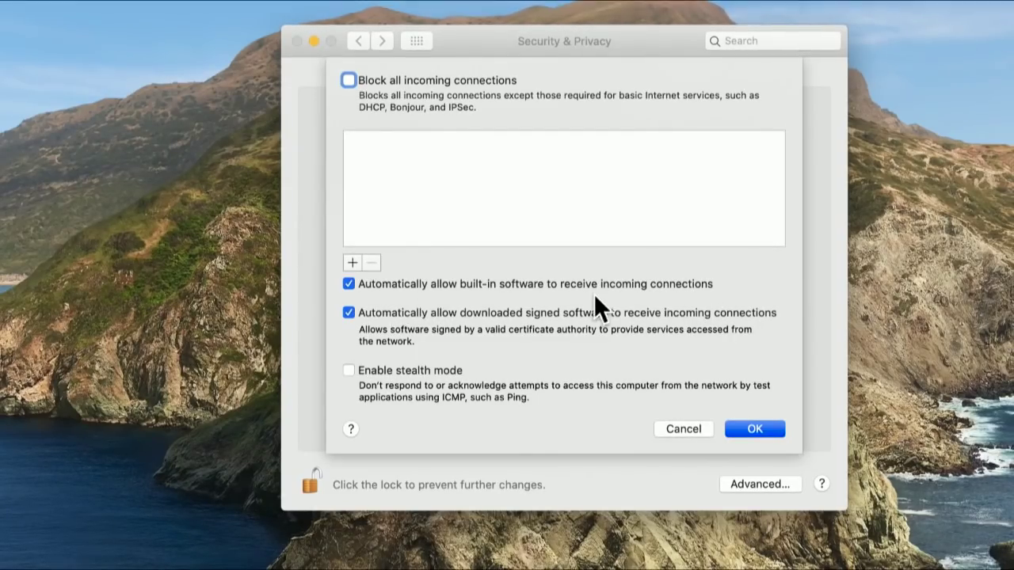
{"action": "left_click", "coordinate": [453, 285]}
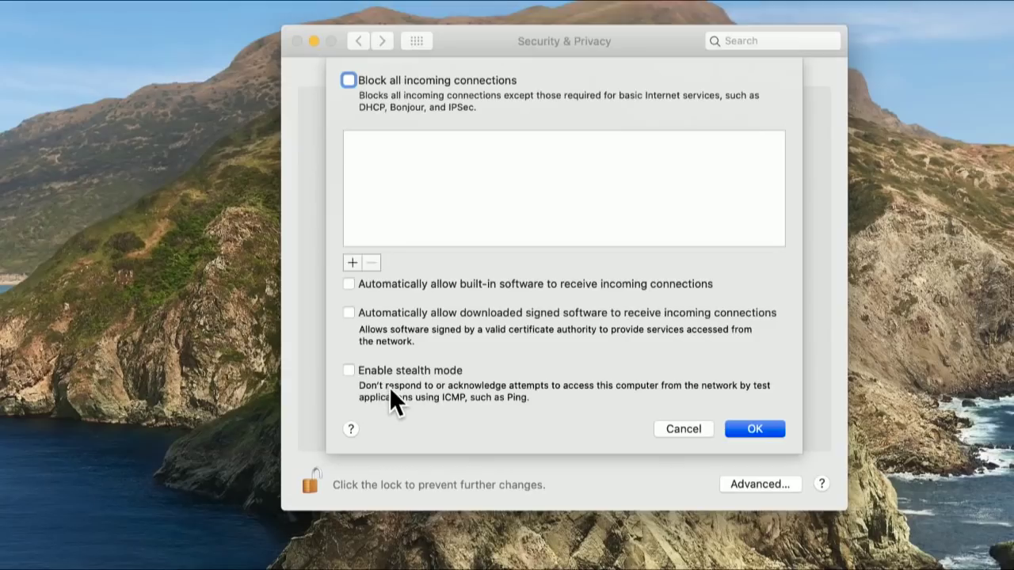
{"action": "left_click", "coordinate": [350, 370]}
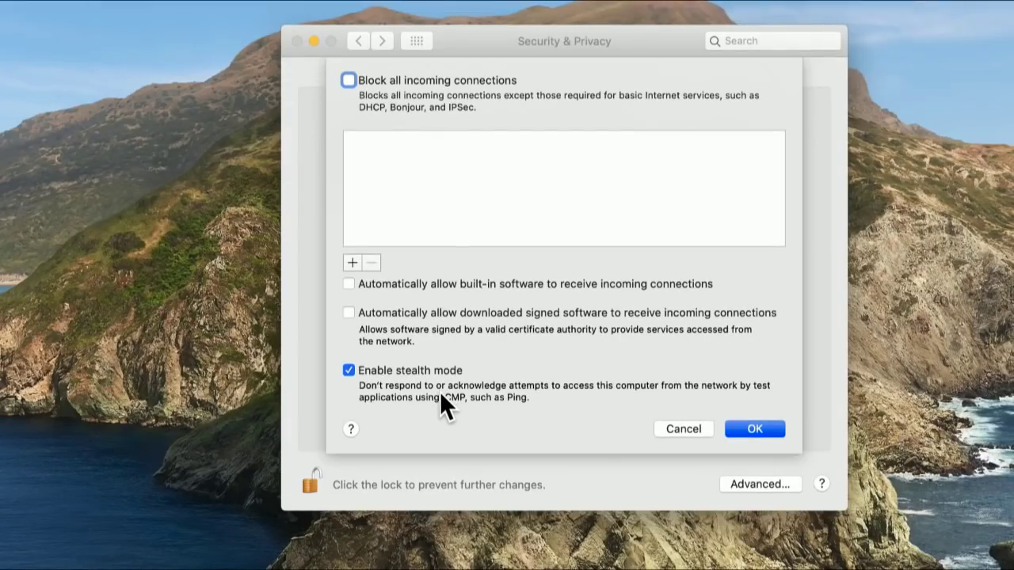
{"action": "left_click", "coordinate": [348, 80]}
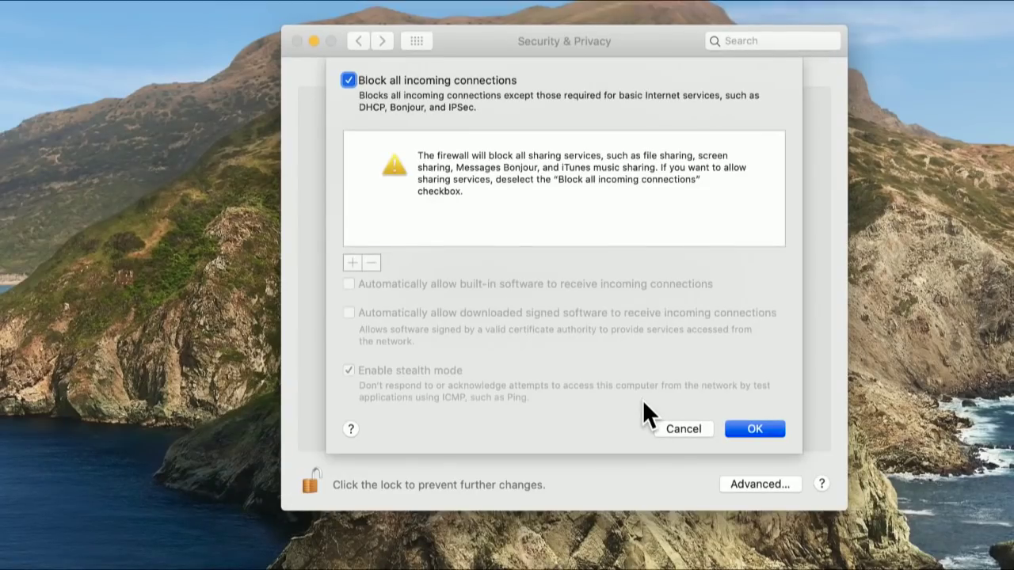
{"action": "left_click", "coordinate": [755, 428]}
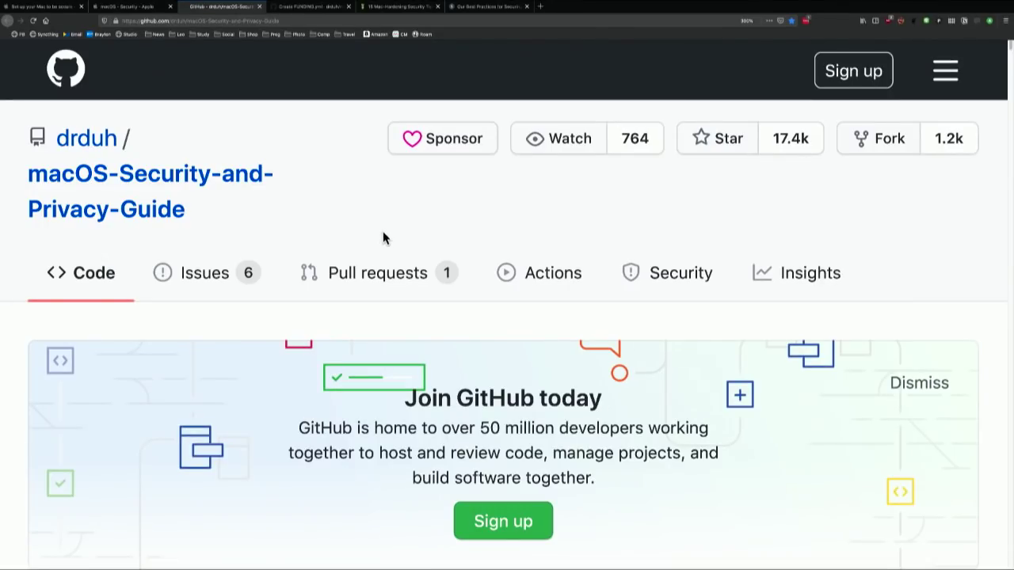
Switch to the browser and read the macOS-Security-and-Privacy-Guide on GitHub, from its file list and contents through Basics to Preparing and installing macOS
{"action": "scroll", "coordinate": [368, 245], "scroll_direction": "down", "scroll_amount": 3}
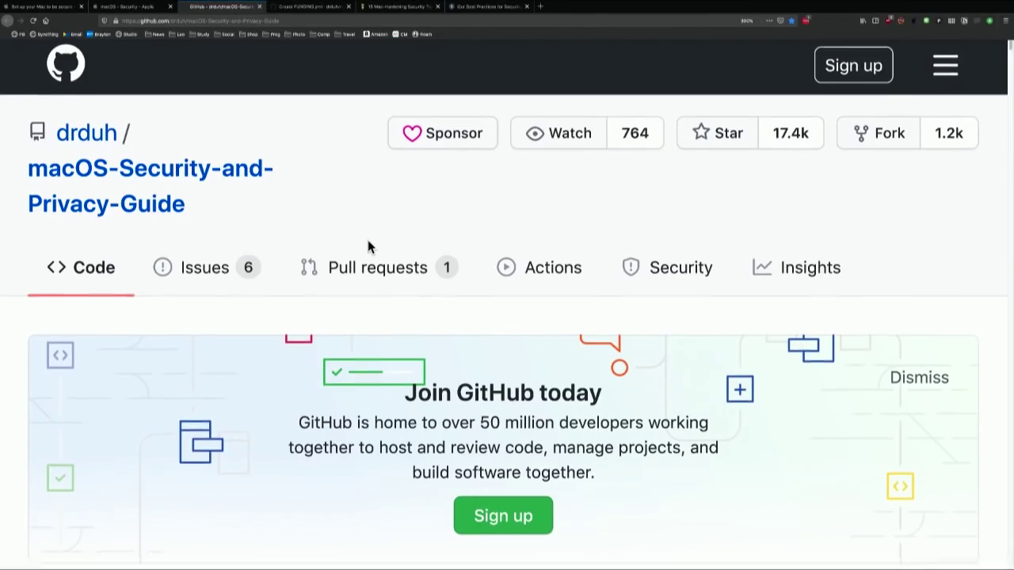
{"action": "scroll", "coordinate": [368, 245], "scroll_direction": "down", "scroll_amount": 10}
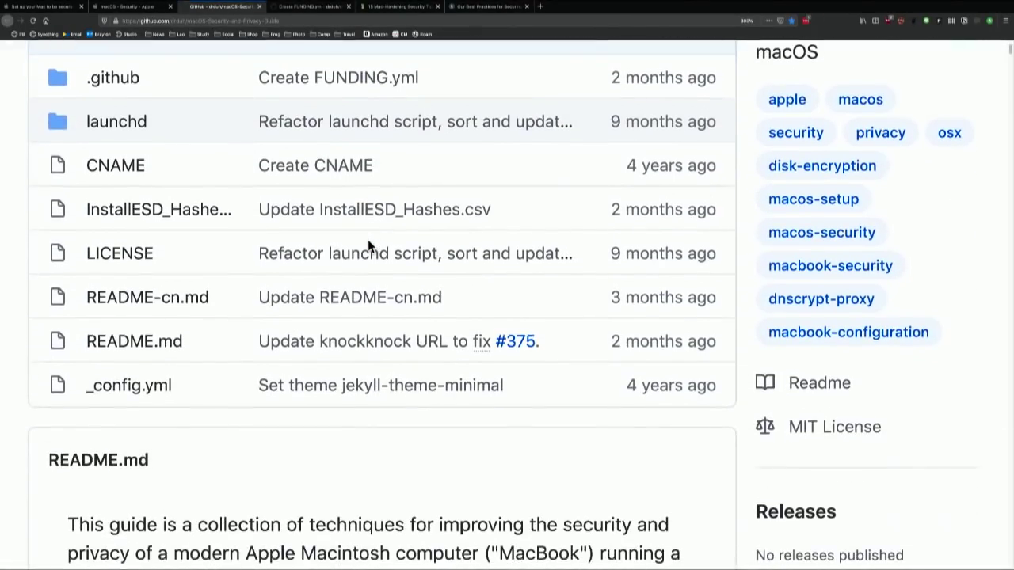
{"action": "scroll", "coordinate": [369, 245], "scroll_direction": "up", "scroll_amount": 2}
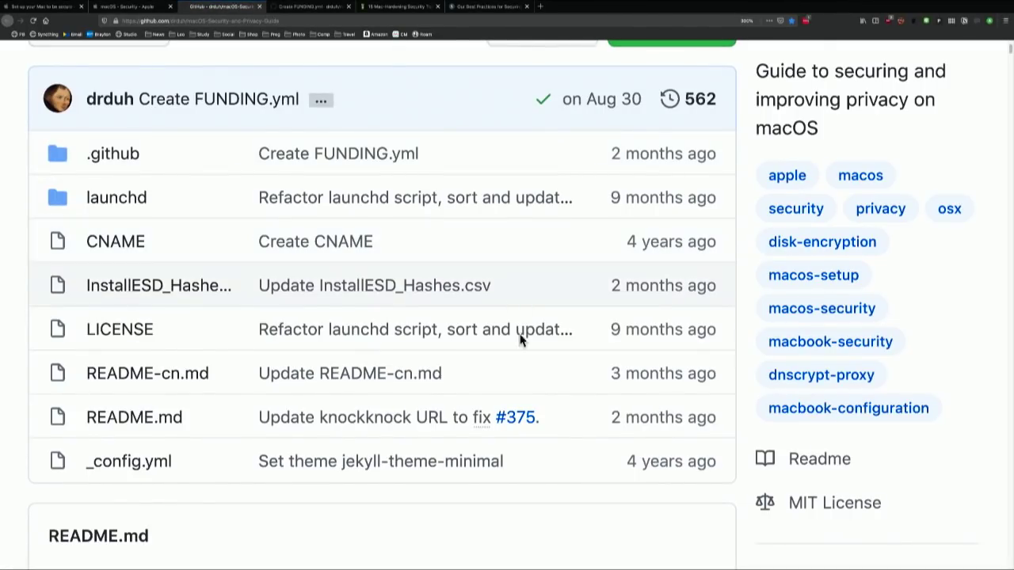
{"action": "scroll", "coordinate": [482, 389], "scroll_direction": "down", "scroll_amount": 5}
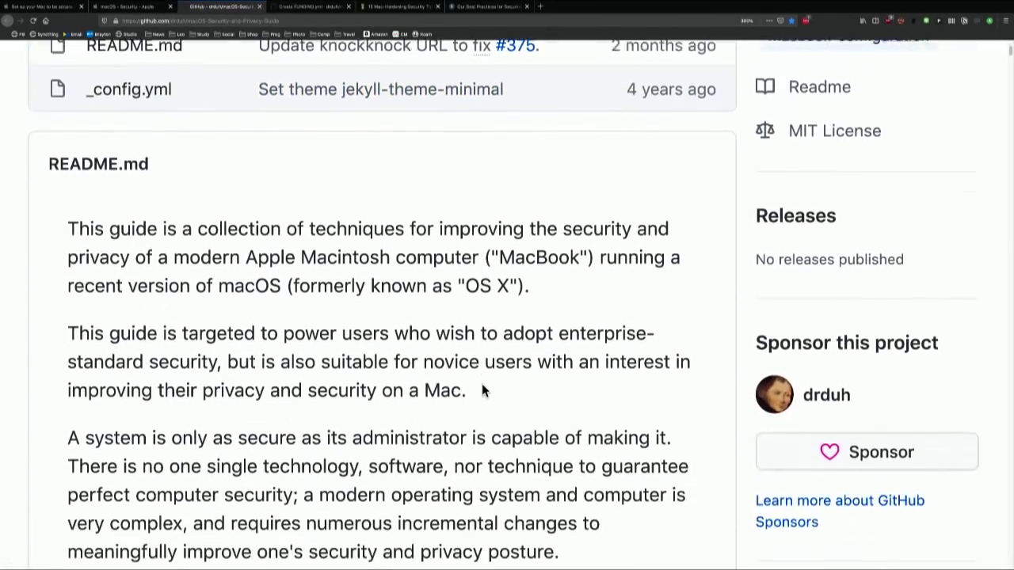
{"action": "scroll", "coordinate": [482, 384], "scroll_direction": "down", "scroll_amount": 6}
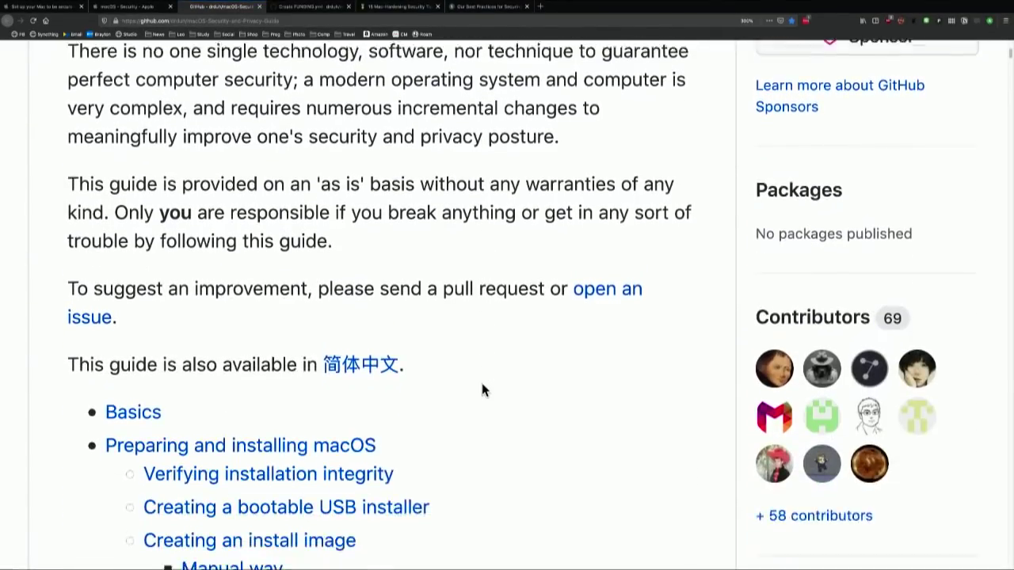
{"action": "scroll", "coordinate": [482, 390], "scroll_direction": "down", "scroll_amount": 3}
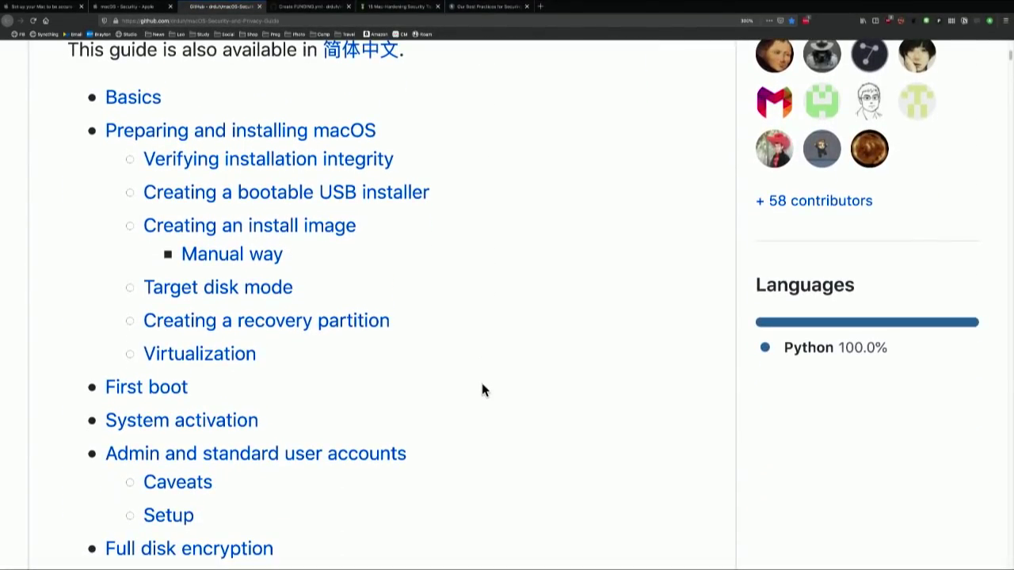
{"action": "scroll", "coordinate": [482, 390], "scroll_direction": "down", "scroll_amount": 8}
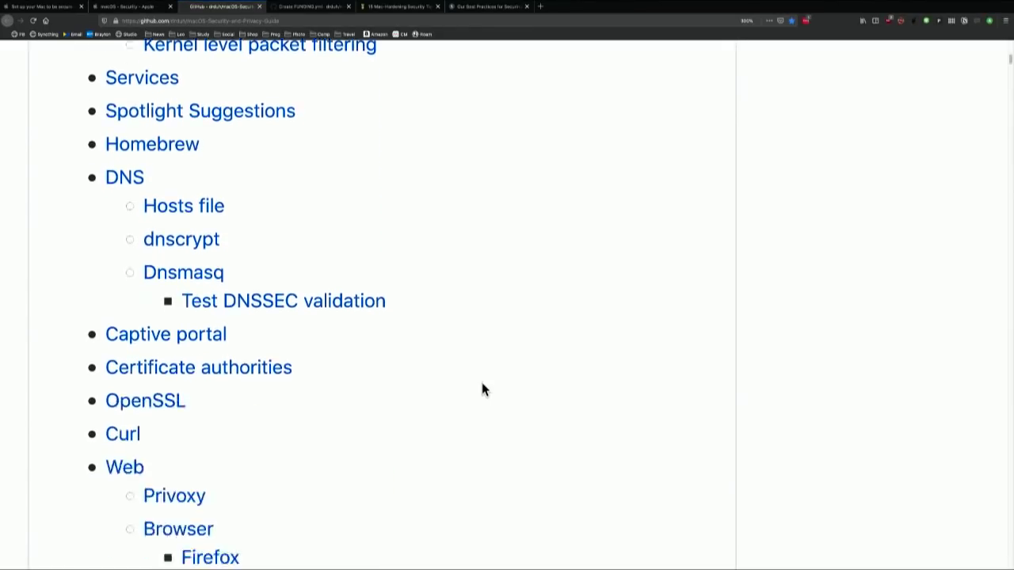
{"action": "scroll", "coordinate": [482, 390], "scroll_direction": "down", "scroll_amount": 3}
{"action": "scroll", "coordinate": [481, 389], "scroll_direction": "down", "scroll_amount": 3}
{"action": "scroll", "coordinate": [482, 390], "scroll_direction": "down", "scroll_amount": 5}
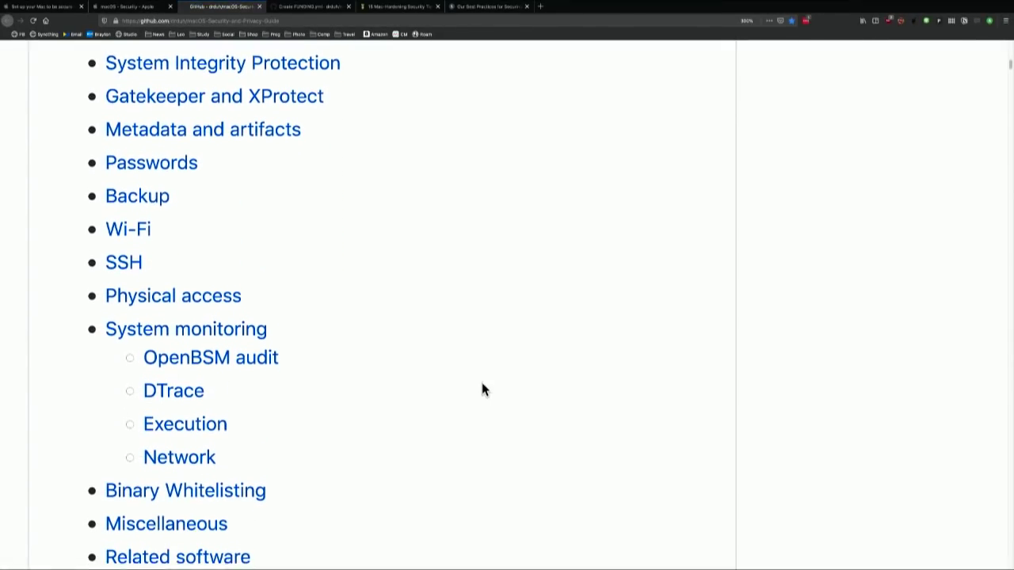
{"action": "scroll", "coordinate": [482, 390], "scroll_direction": "down", "scroll_amount": 8}
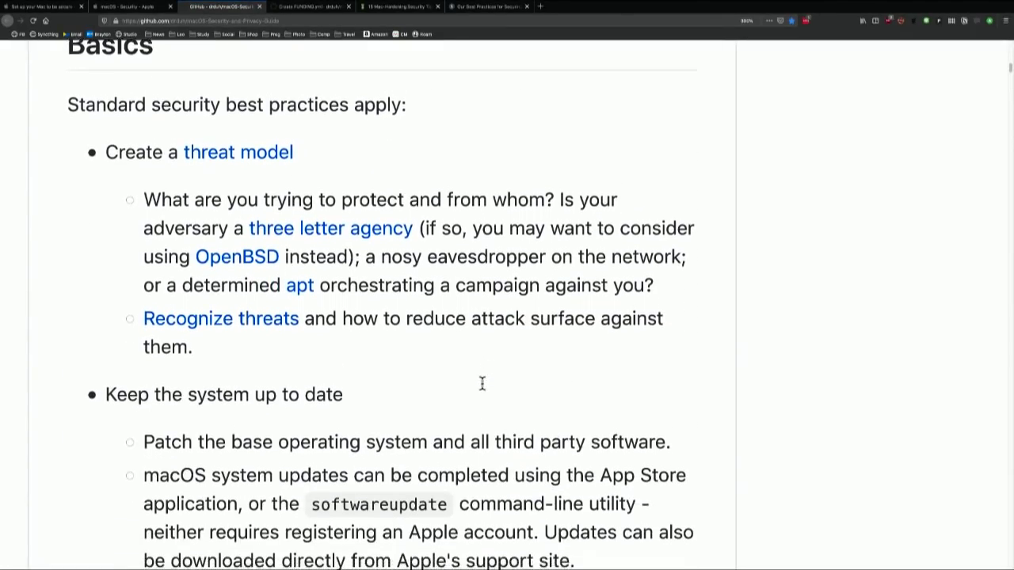
{"action": "scroll", "coordinate": [482, 384], "scroll_direction": "down", "scroll_amount": 1}
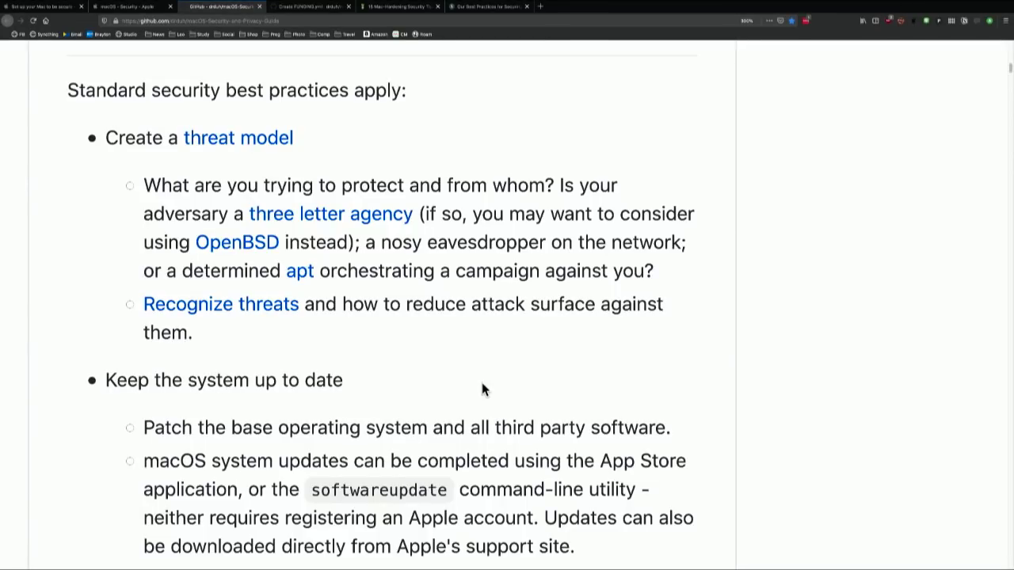
{"action": "scroll", "coordinate": [481, 388], "scroll_direction": "down", "scroll_amount": 6}
{"action": "scroll", "coordinate": [482, 384], "scroll_direction": "down", "scroll_amount": 7}
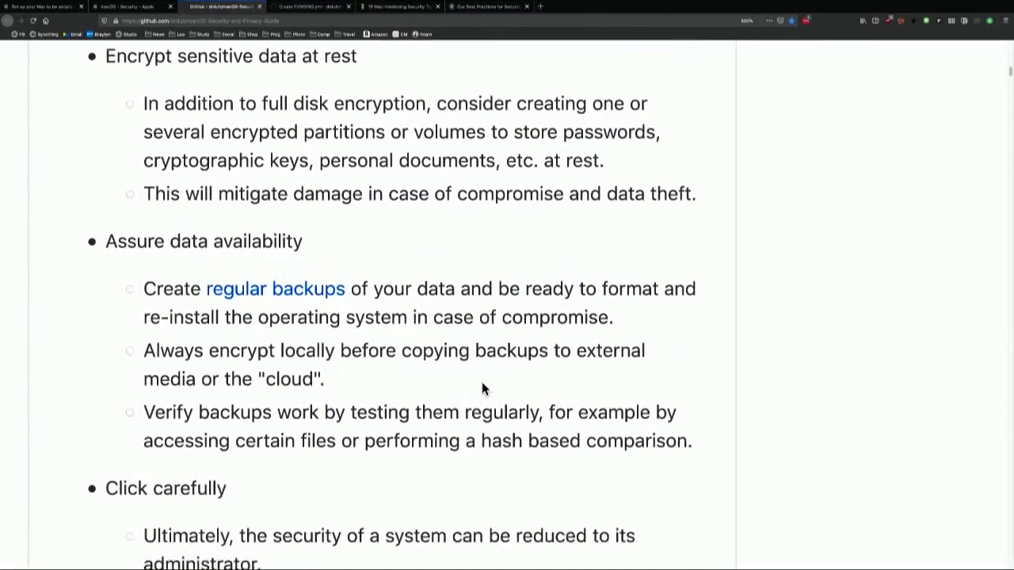
{"action": "scroll", "coordinate": [482, 386], "scroll_direction": "down", "scroll_amount": 3}
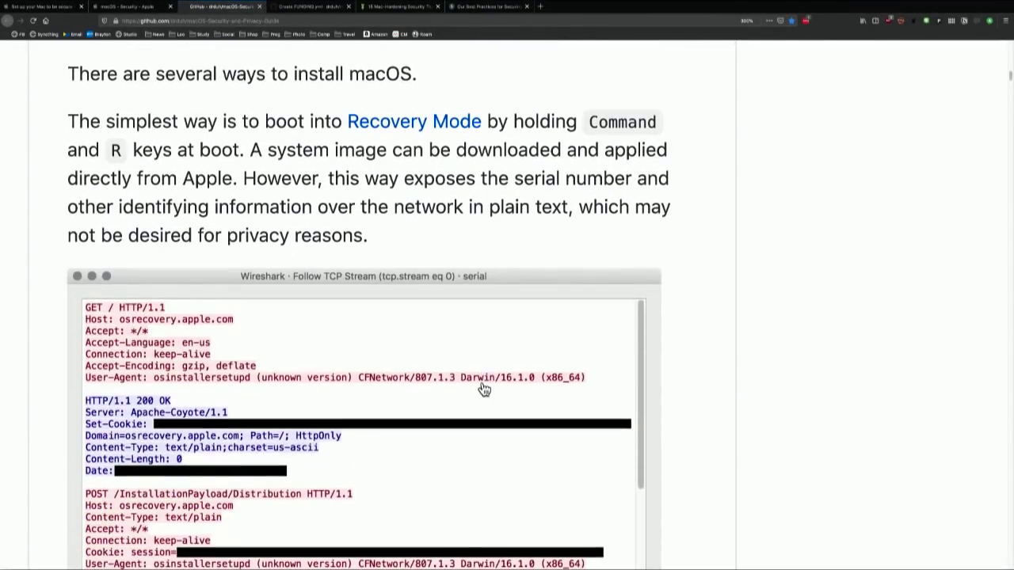
{"action": "scroll", "coordinate": [484, 390], "scroll_direction": "up", "scroll_amount": 1}
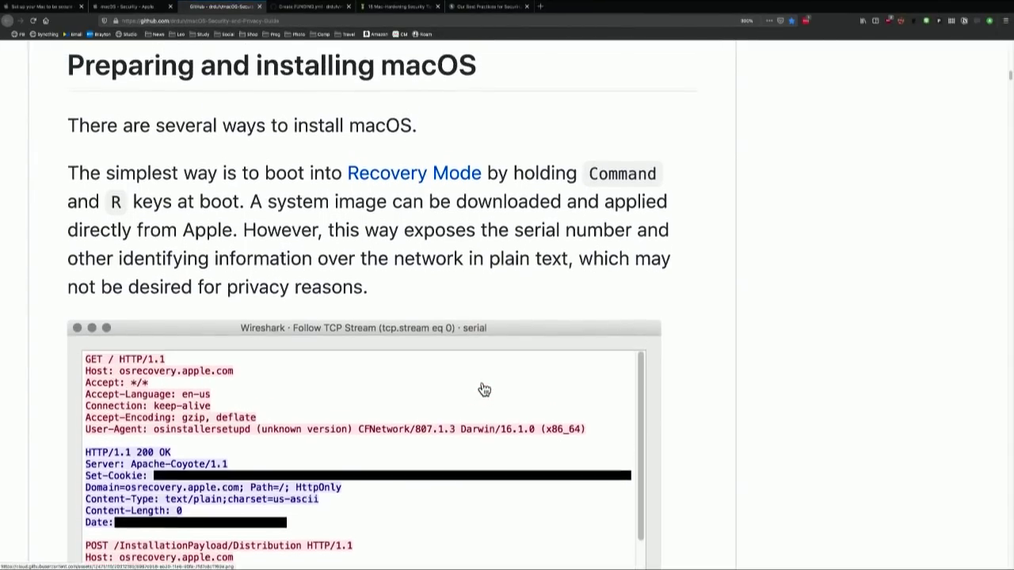